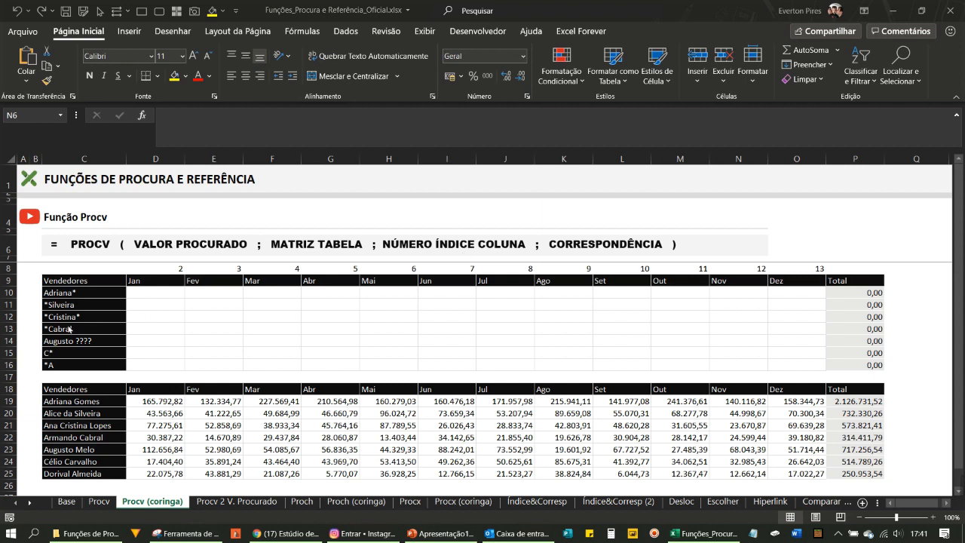
Open the Tabela Coringa worksheet with the table of wildcard types
{"action": "key", "text": "F5"}
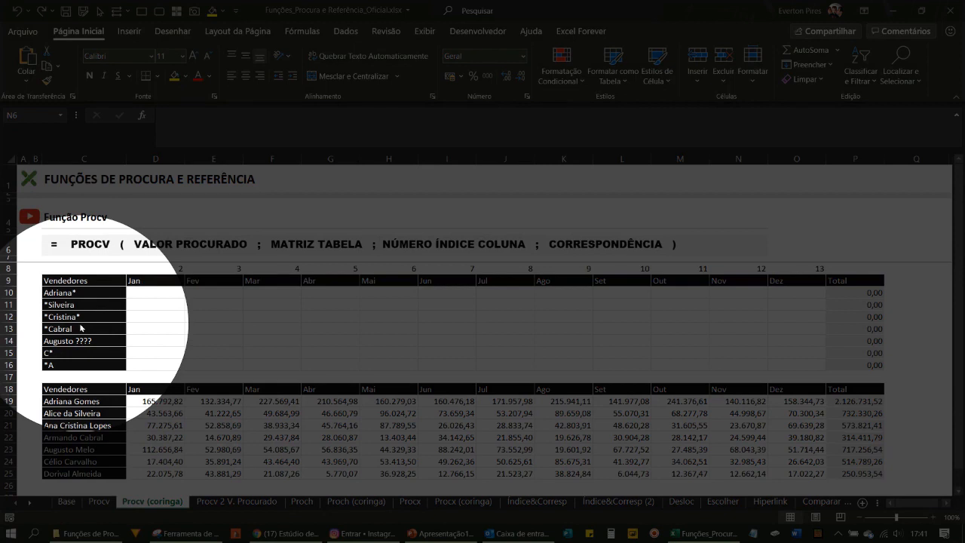
{"action": "key", "text": "Escape"}
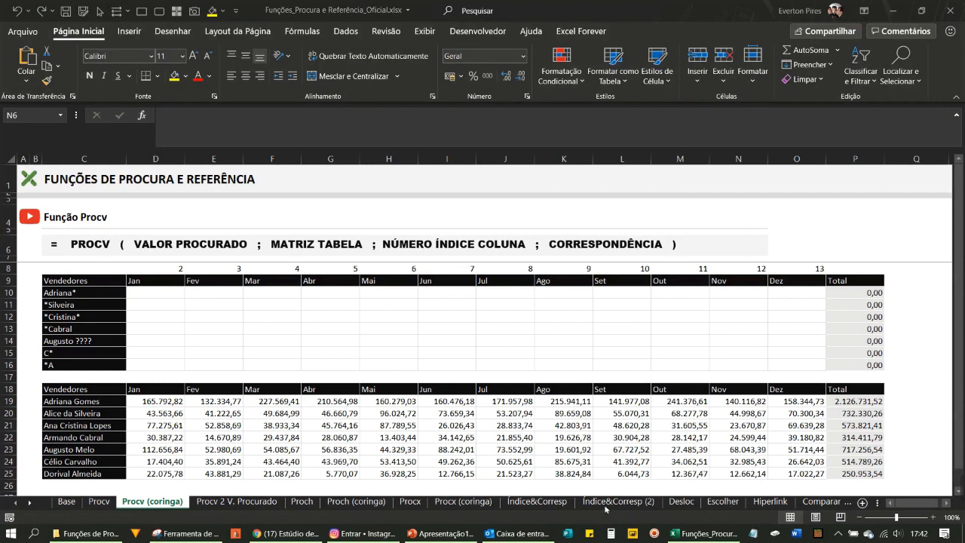
{"action": "left_click", "coordinate": [30, 502]}
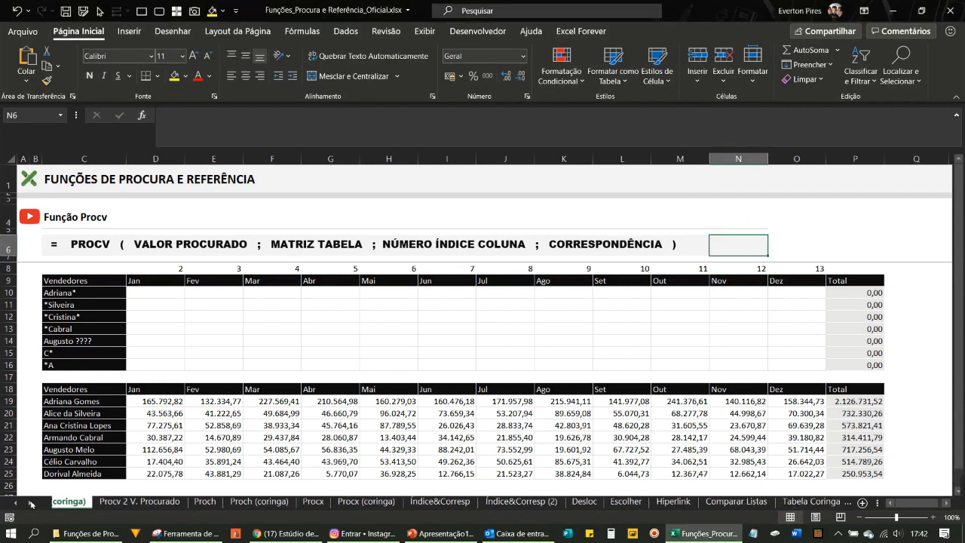
{"action": "left_click", "coordinate": [31, 503]}
{"action": "left_click", "coordinate": [677, 502]}
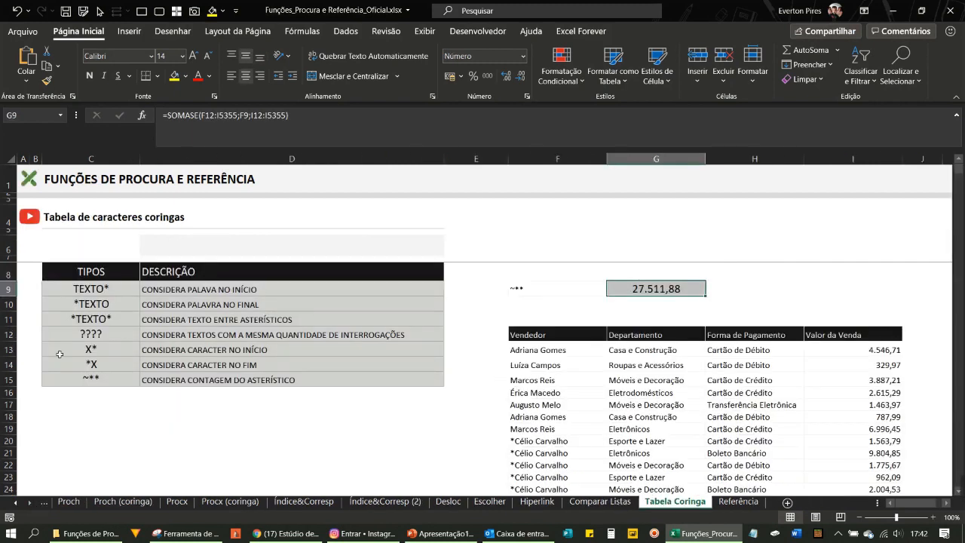
{"action": "key", "text": "F5"}
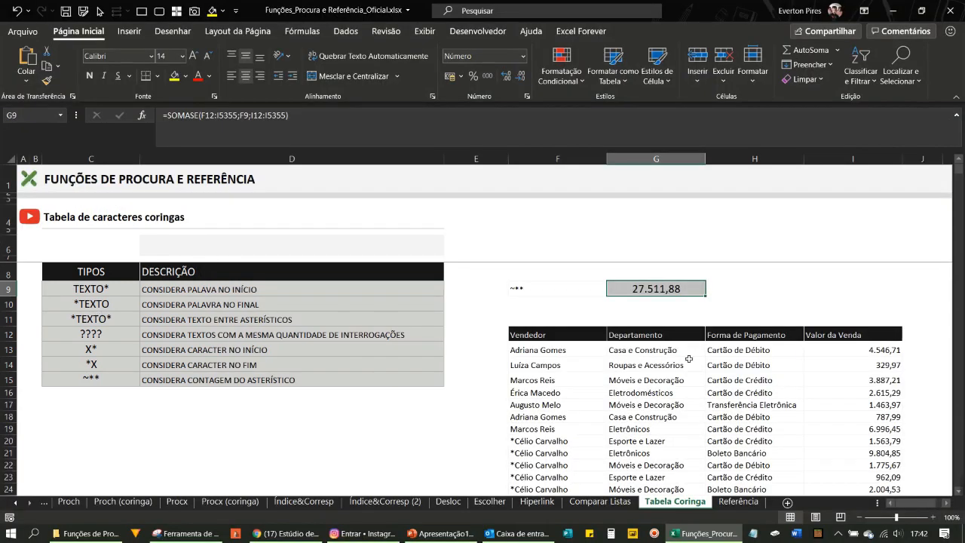
Examine the sales table down to its last rows, plus the criterion in F9 and the SOMASE formula in G9
{"action": "left_click", "coordinate": [652, 377]}
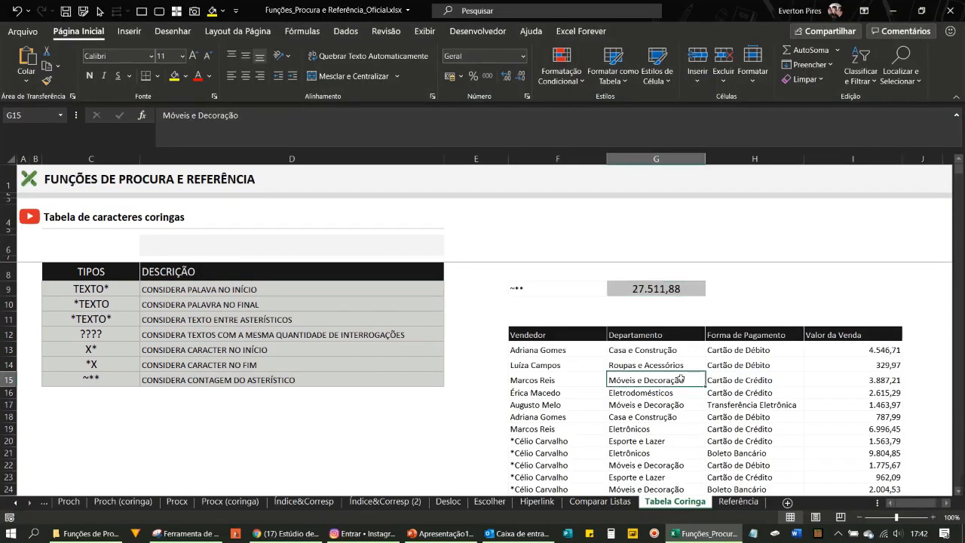
{"action": "left_click_drag", "start_coordinate": [587, 362], "coordinate": [867, 456]}
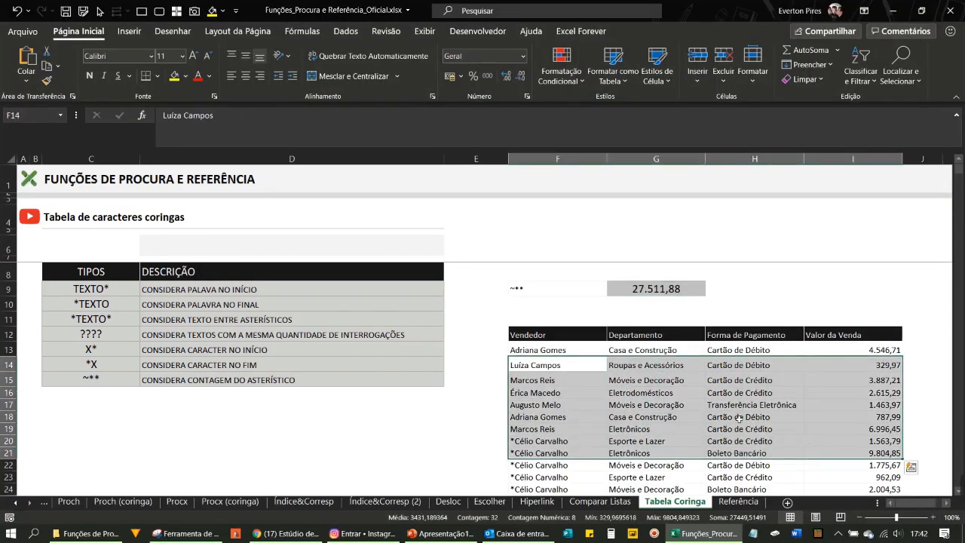
{"action": "left_click", "coordinate": [675, 415]}
{"action": "key", "text": "End"}
{"action": "key", "text": "Down"}
{"action": "key", "text": "Up"}
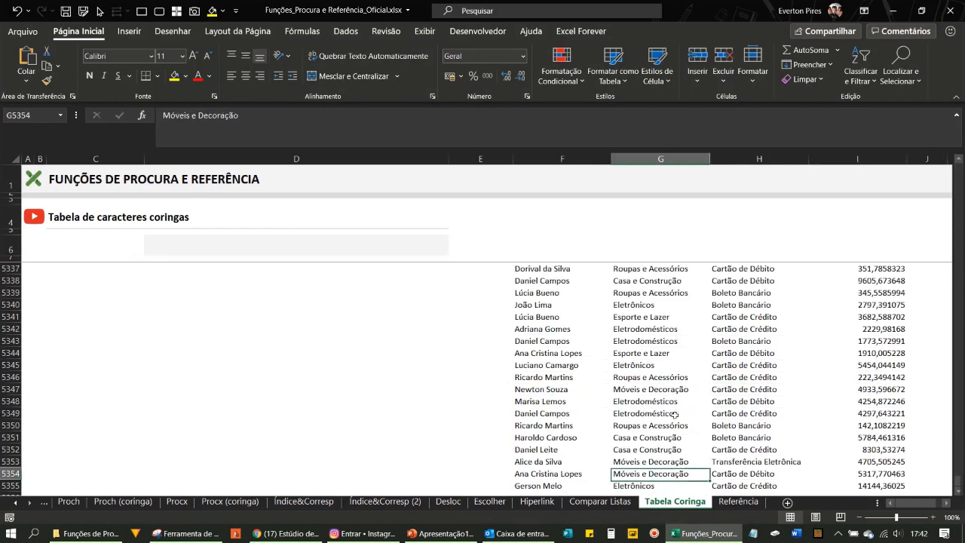
{"action": "key", "text": "End"}
{"action": "key", "text": "Up"}
{"action": "key", "text": "Up"}
{"action": "key", "text": "Up"}
{"action": "key", "text": "Up"}
{"action": "key", "text": "Up"}
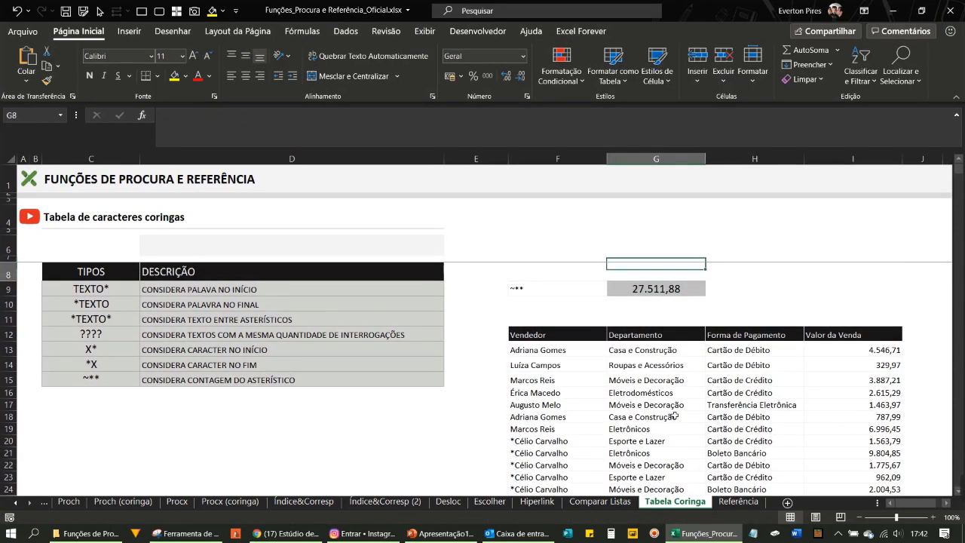
{"action": "key", "text": "Down"}
{"action": "key", "text": "Left"}
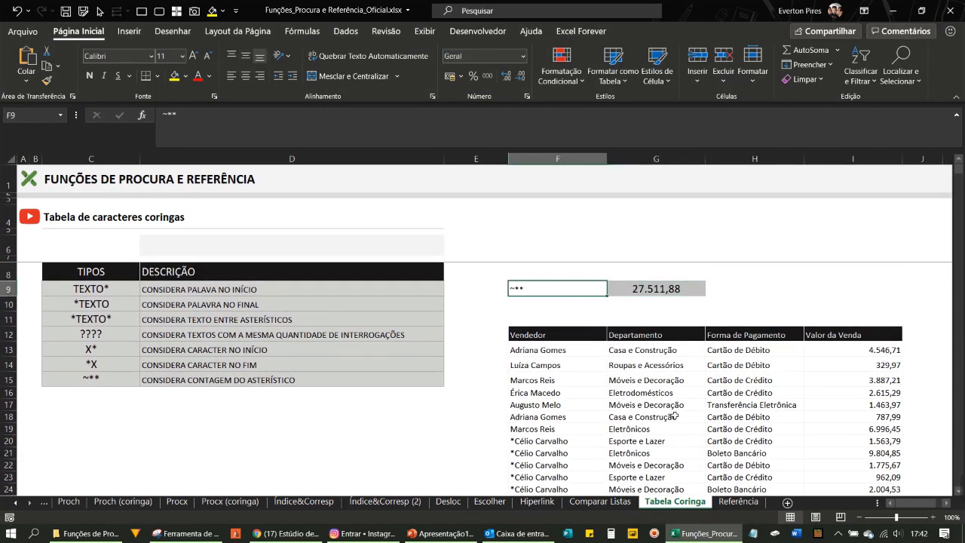
{"action": "left_click", "coordinate": [656, 292]}
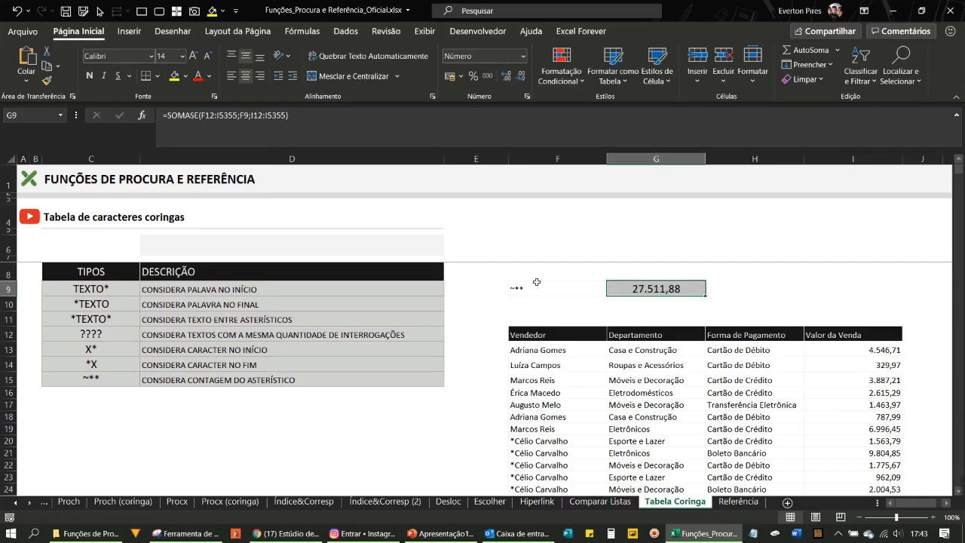
Clear the criterion in F9 and replace it with the full vendor name copied from F13
{"action": "left_click", "coordinate": [539, 287]}
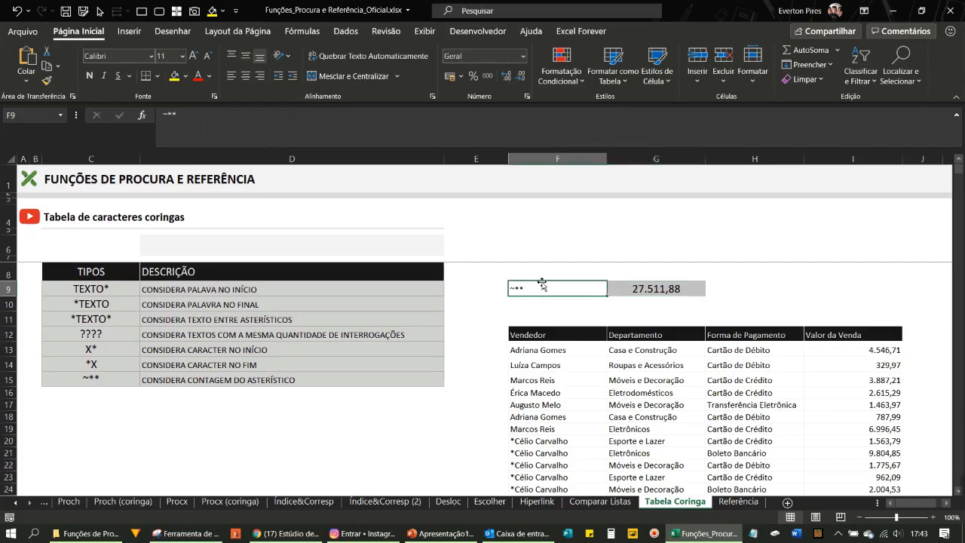
{"action": "key", "text": "Delete"}
{"action": "left_click", "coordinate": [542, 355]}
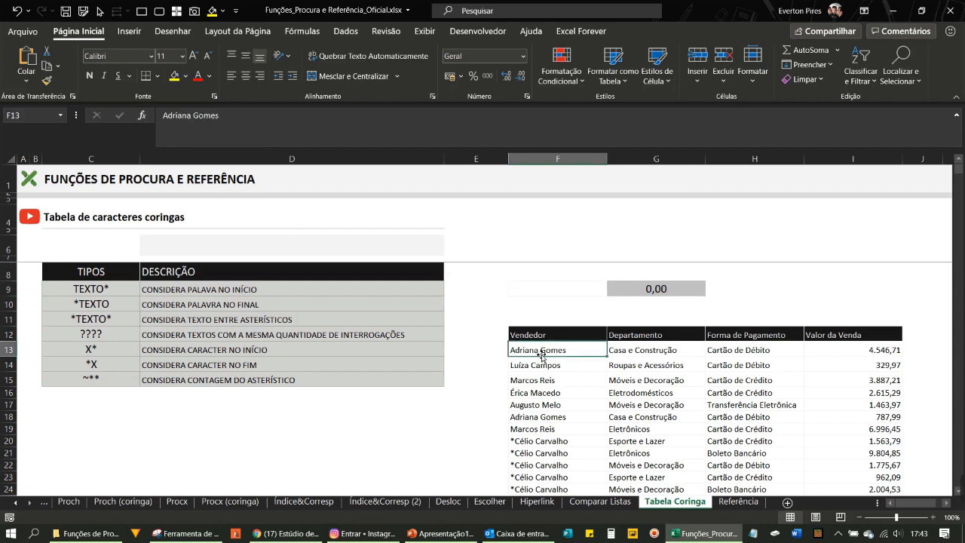
{"action": "key", "text": "ctrl+c"}
{"action": "key", "text": "Up"}
{"action": "key", "text": "Up"}
{"action": "key", "text": "Up"}
{"action": "key", "text": "Up"}
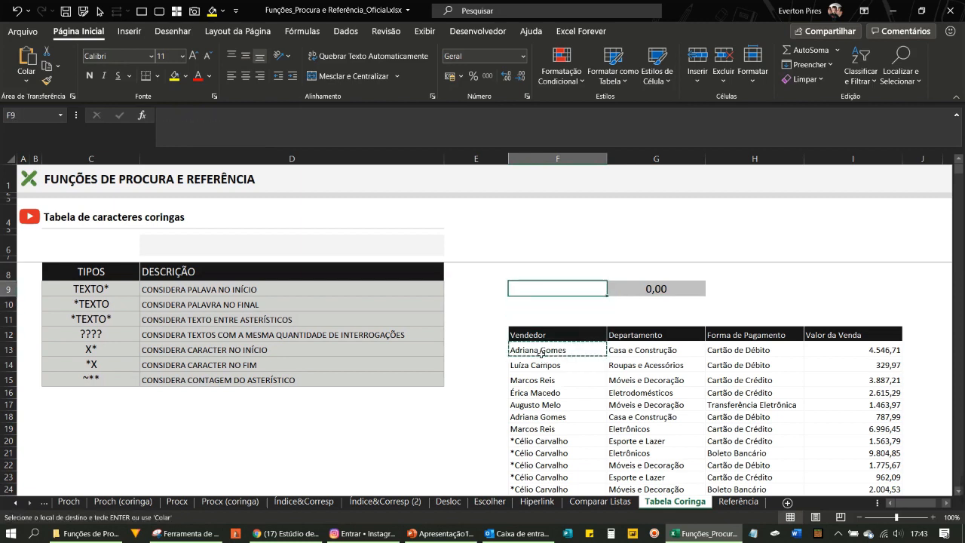
{"action": "left_click", "coordinate": [26, 60]}
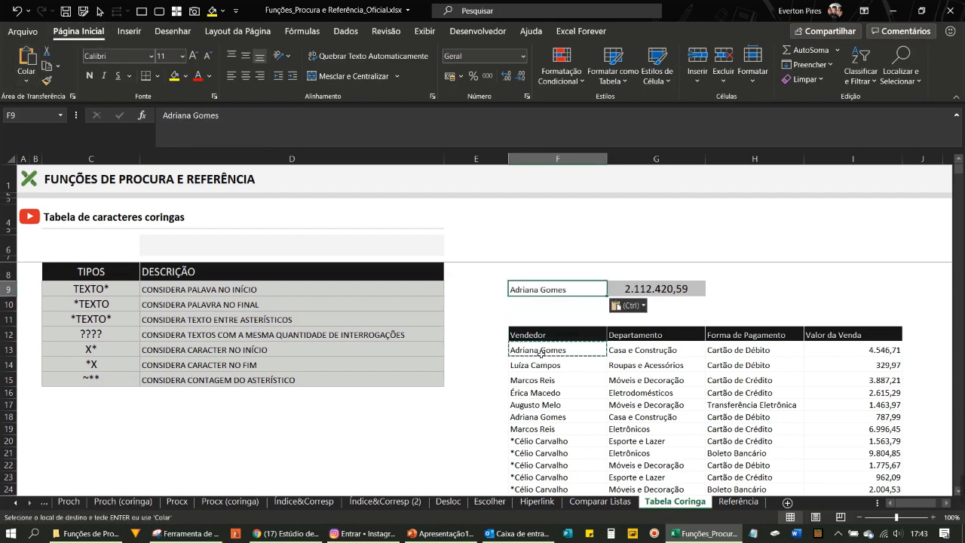
{"action": "key", "text": "F5"}
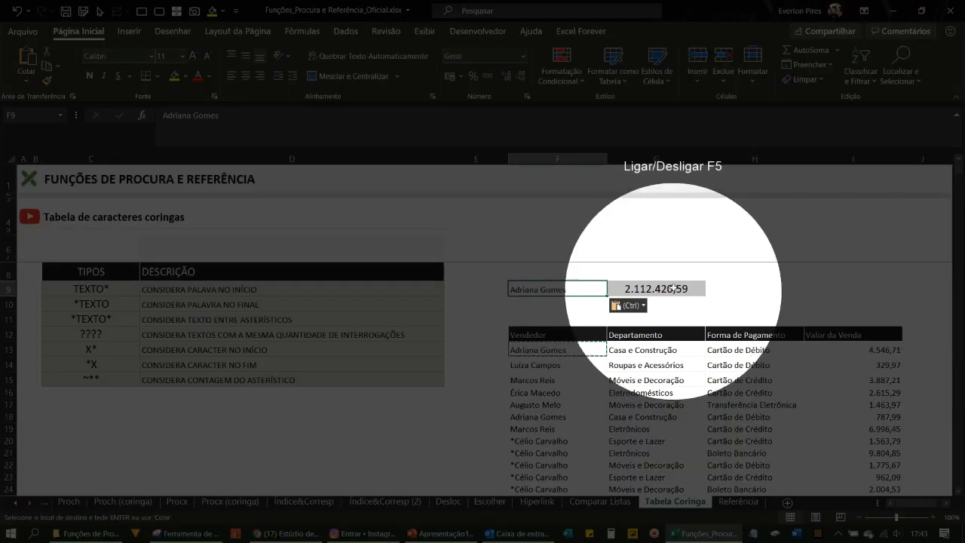
{"action": "key", "text": "F5"}
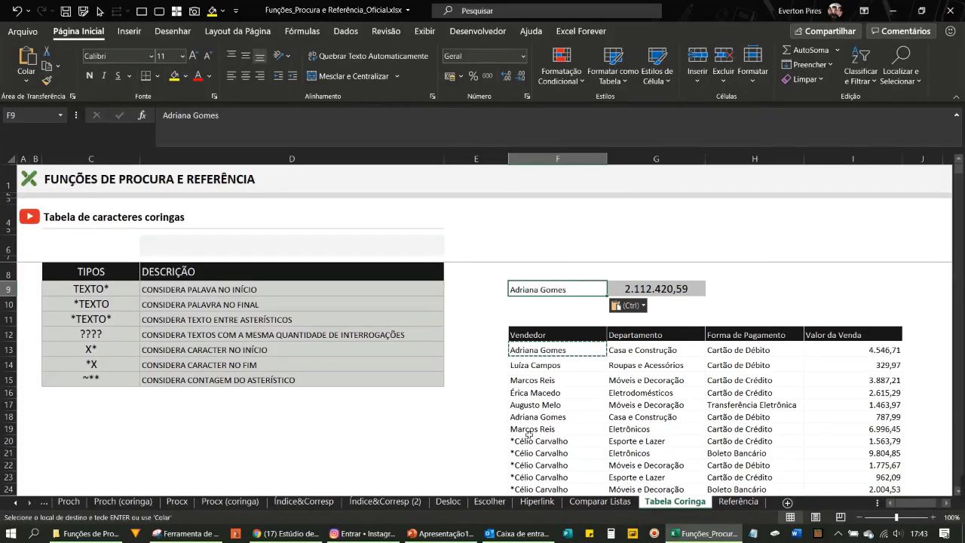
Replace the criterion in F9 with the full vendor name copied from F19
{"action": "left_click", "coordinate": [535, 429]}
{"action": "key", "text": "ctrl+c"}
{"action": "key", "text": "Up"}
{"action": "key", "text": "Up"}
{"action": "key", "text": "Up"}
{"action": "key", "text": "Up"}
{"action": "key", "text": "Up"}
{"action": "key", "text": "Up"}
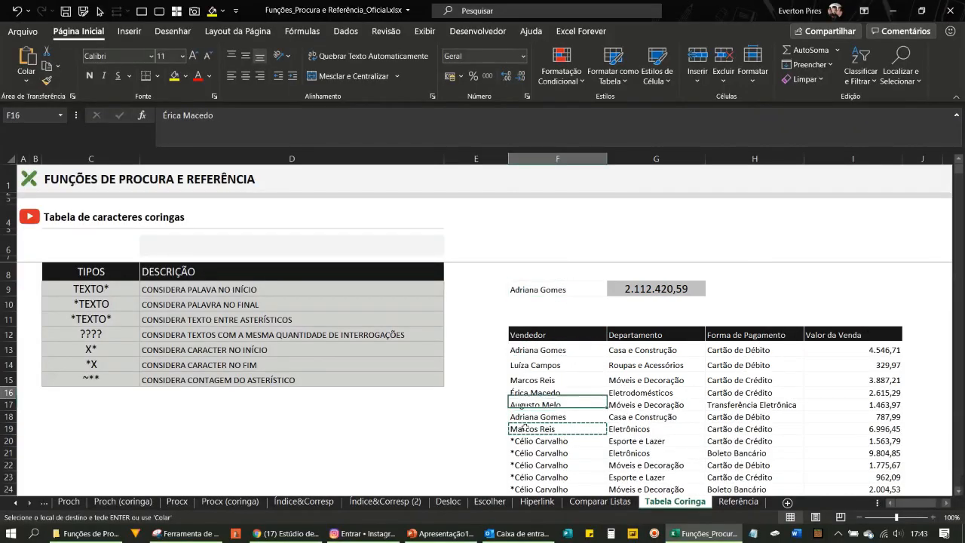
{"action": "key", "text": "Up"}
{"action": "key", "text": "Up"}
{"action": "key", "text": "Up"}
{"action": "key", "text": "Up"}
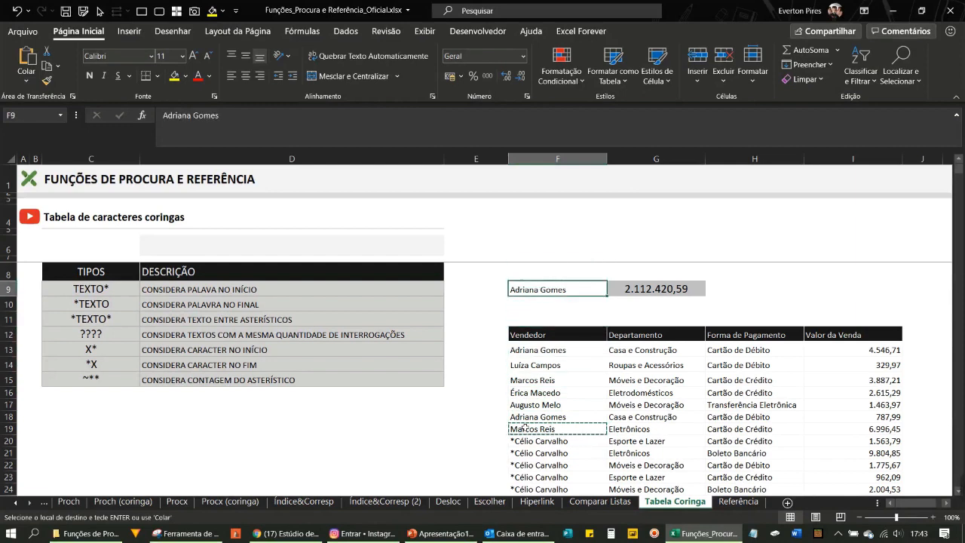
{"action": "left_click", "coordinate": [26, 62]}
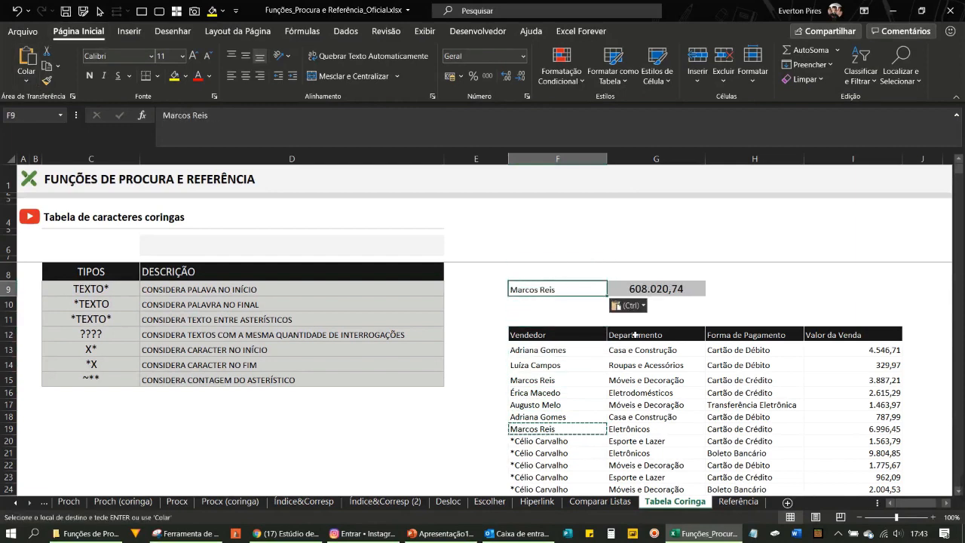
{"action": "key", "text": "F5"}
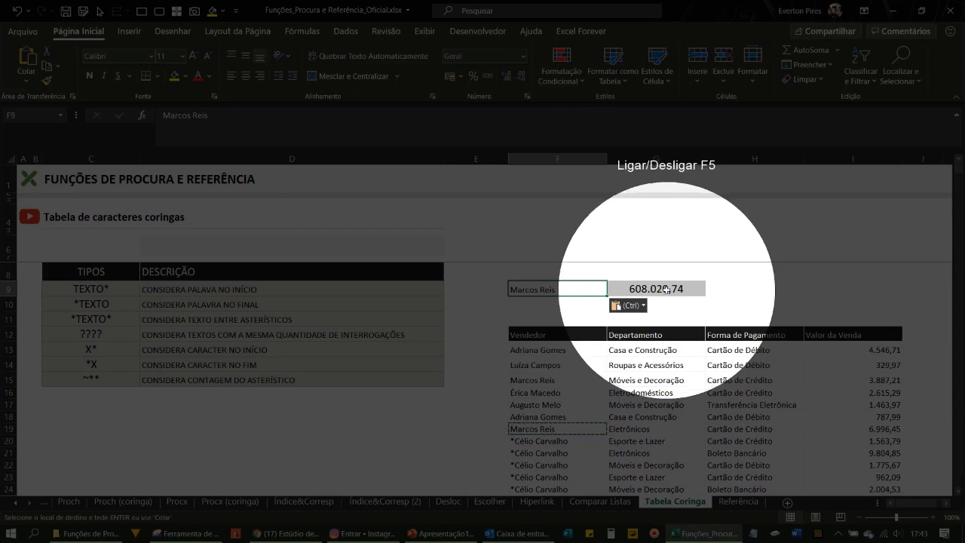
{"action": "key", "text": "F5"}
Clear F9 and enter the first name of the vendor in F13 followed by an asterisk as the criterion
{"action": "key", "text": "Delete"}
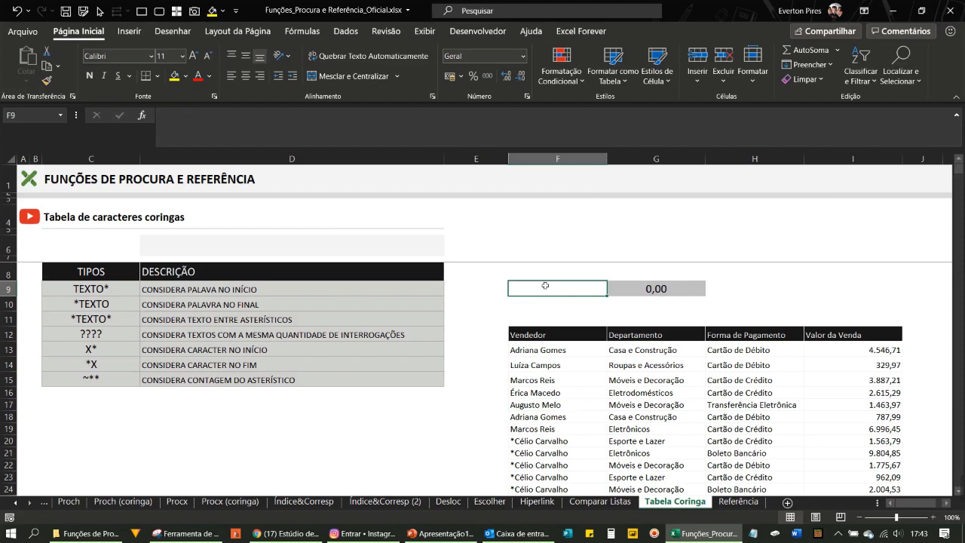
{"action": "type", "text": "Adriana*"}
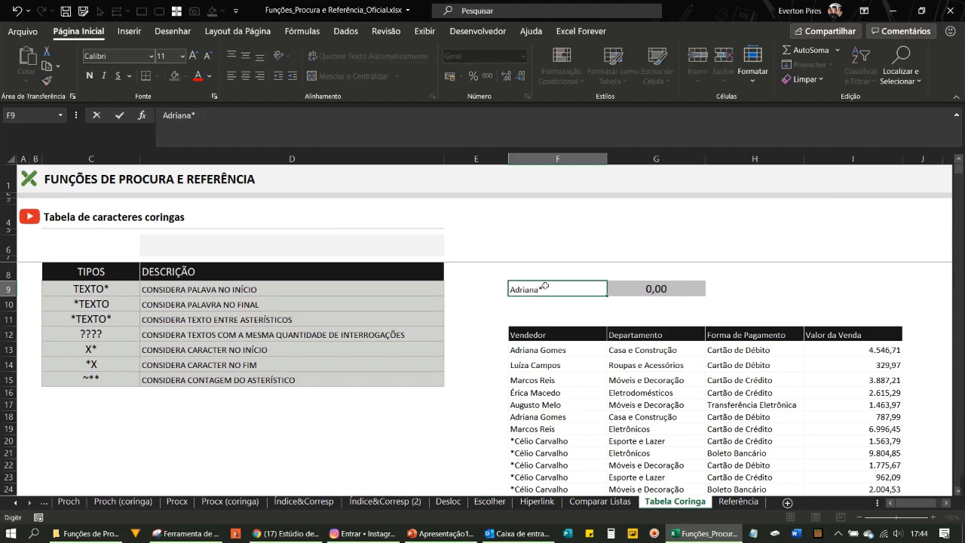
{"action": "key", "text": "Return"}
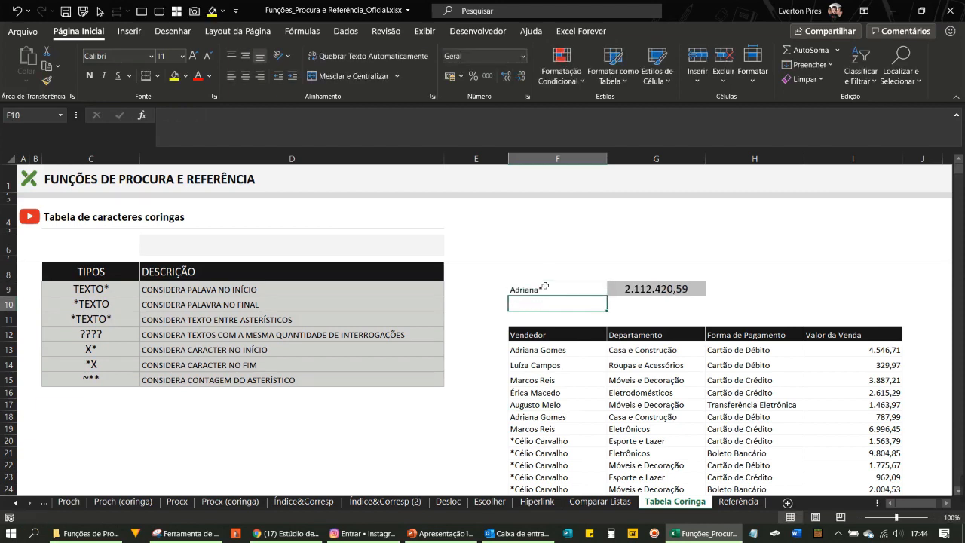
Overwrite the criterion in F9 with an asterisk followed by the same vendor's first name
{"action": "left_click", "coordinate": [545, 287]}
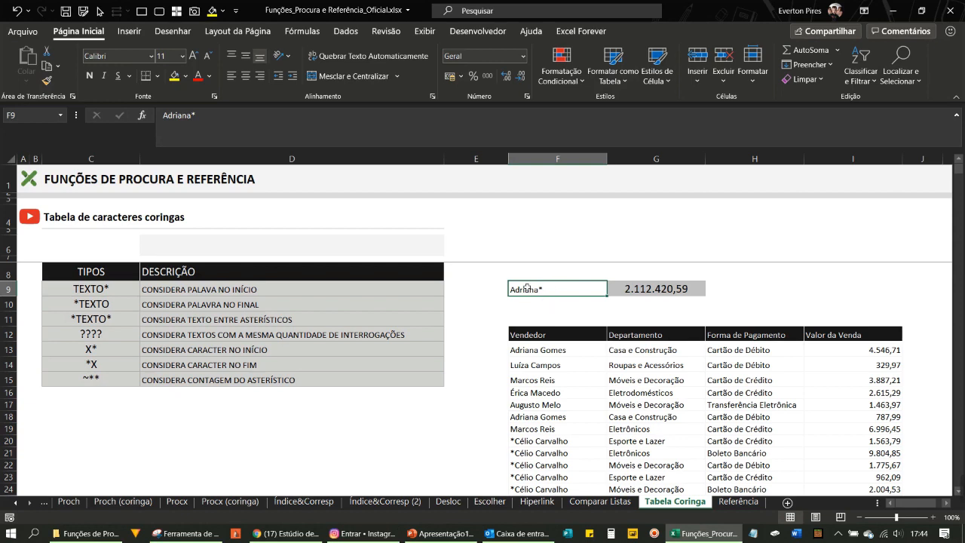
{"action": "type", "text": "*"}
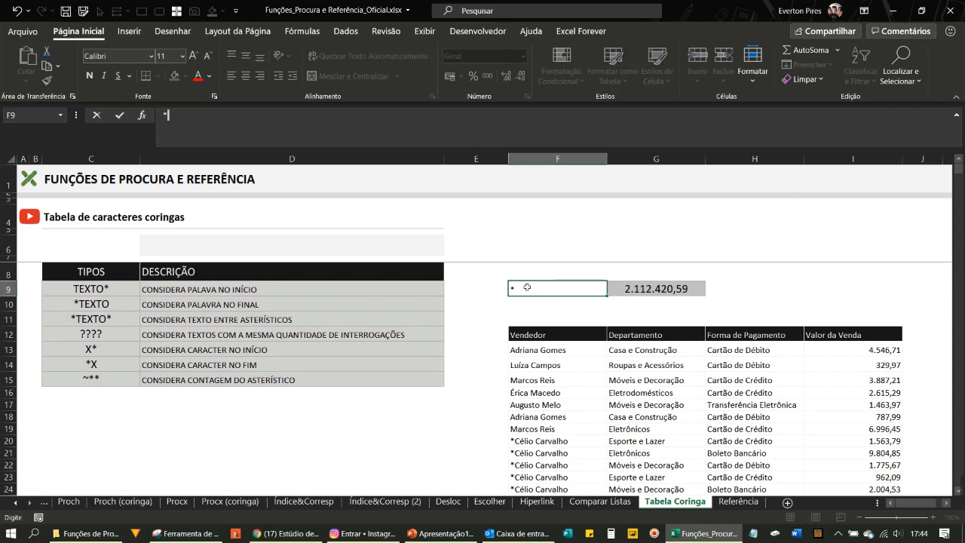
{"action": "type", "text": "Adriana"}
{"action": "key", "text": "Return"}
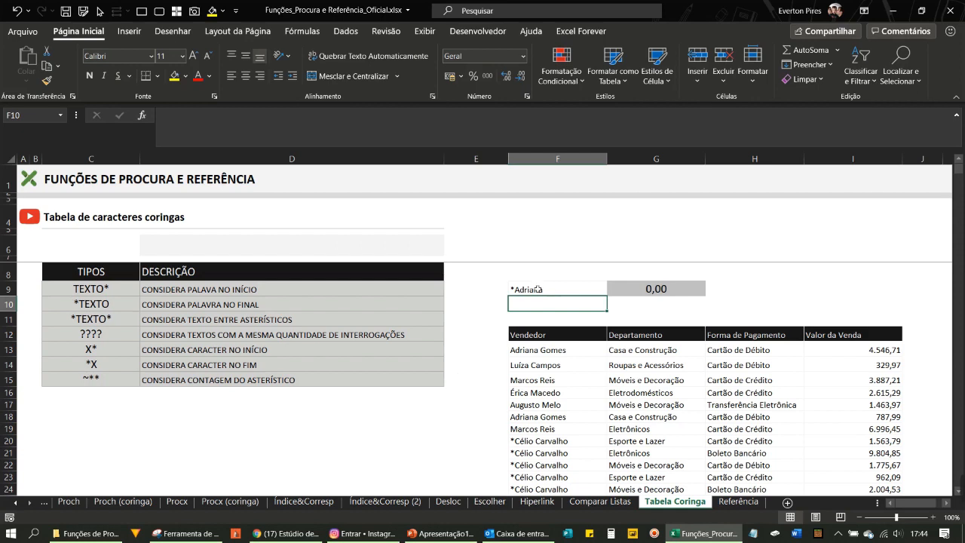
Clear F9 and enter an asterisk followed by the lowercase surname of the vendor in F19 as the criterion
{"action": "left_click", "coordinate": [537, 288]}
{"action": "key", "text": "Delete"}
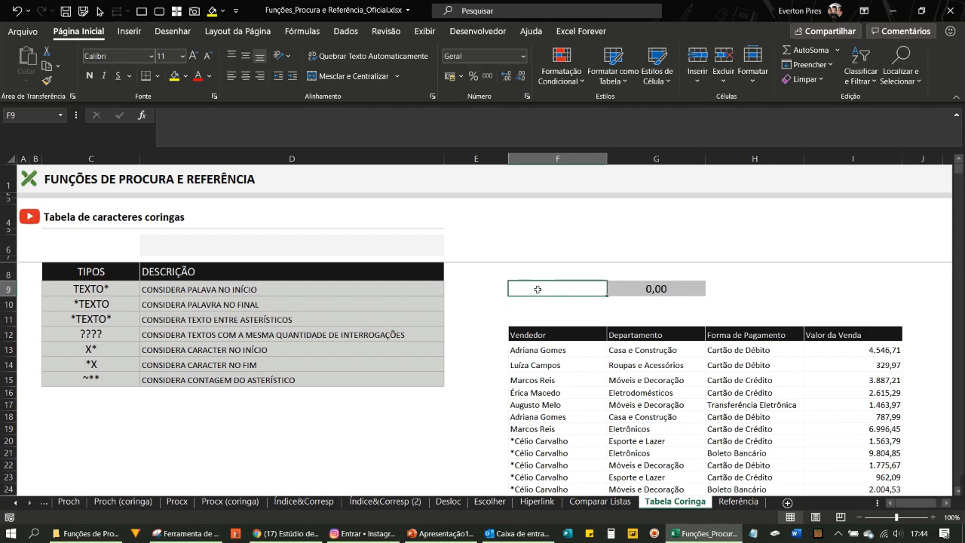
{"action": "left_click", "coordinate": [537, 427]}
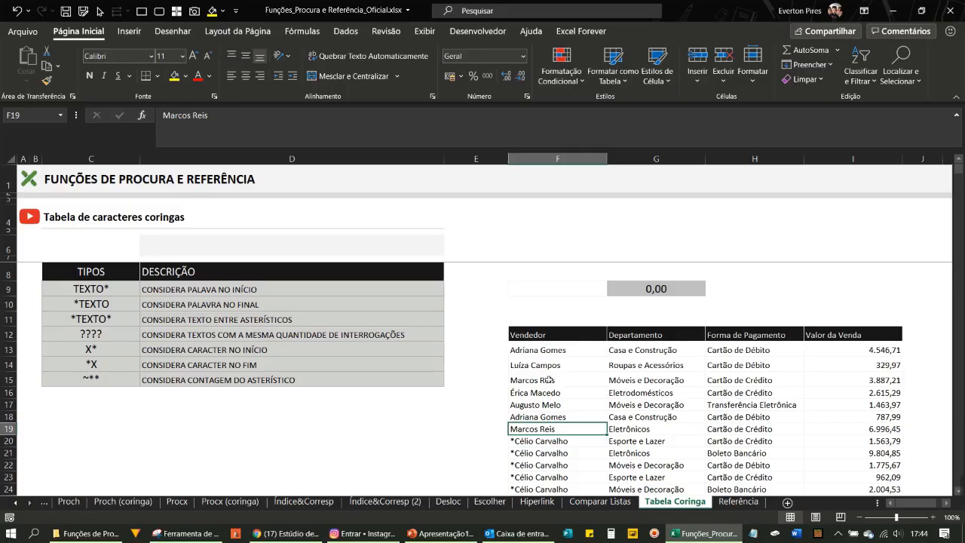
{"action": "left_click", "coordinate": [556, 287]}
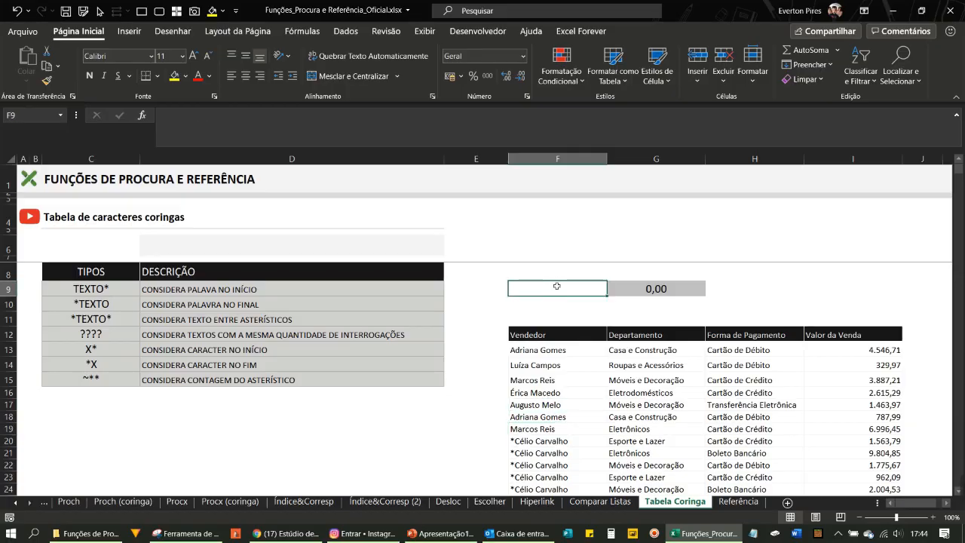
{"action": "type", "text": "*re"}
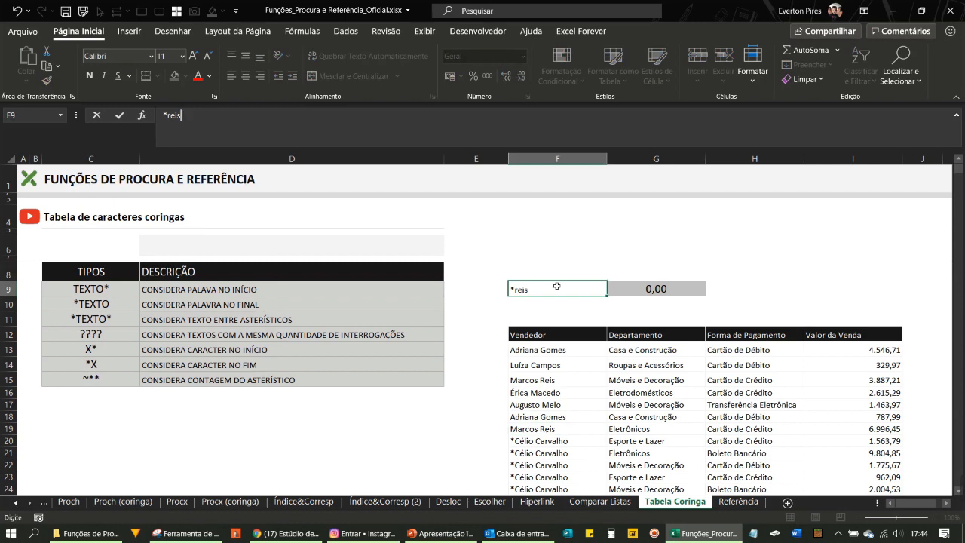
{"action": "type", "text": "is"}
{"action": "key", "text": "Return"}
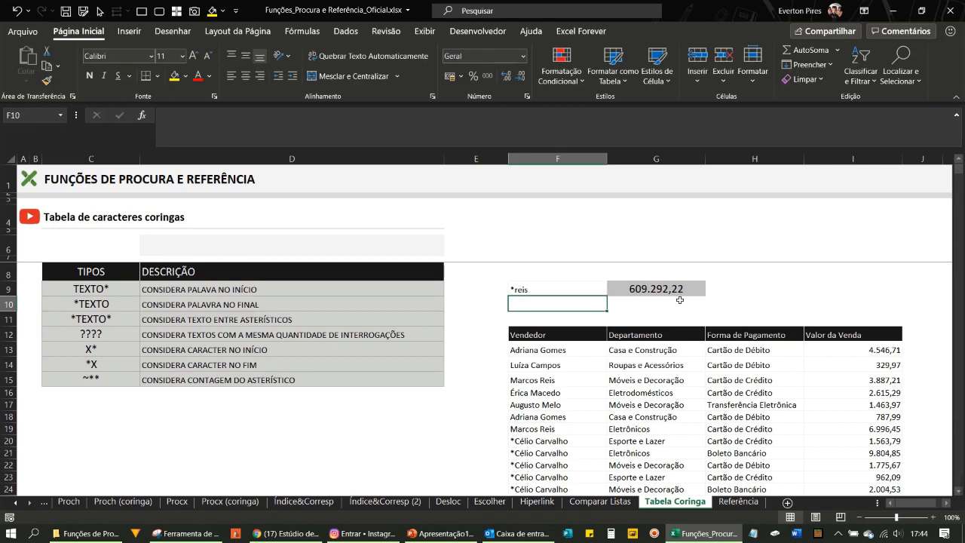
{"action": "key", "text": "F5"}
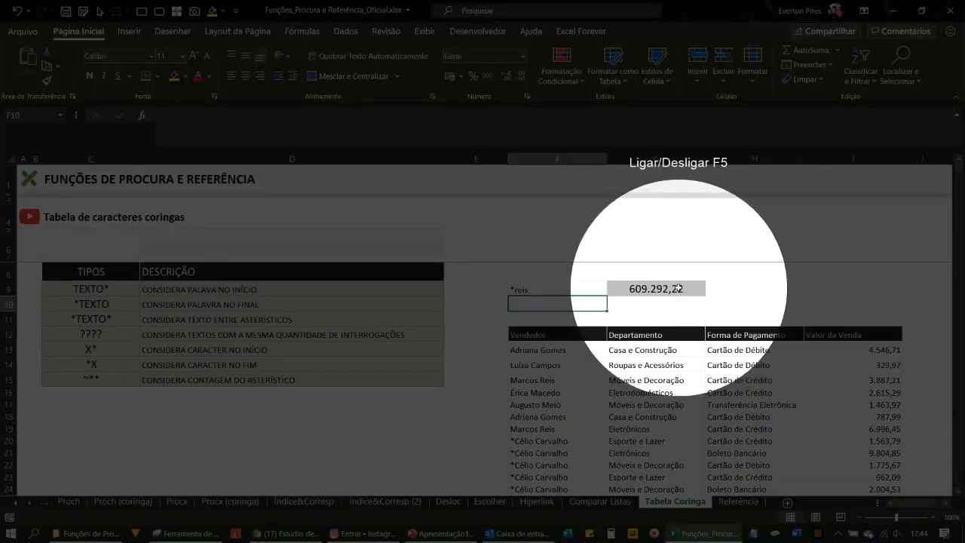
{"action": "key", "text": "F5"}
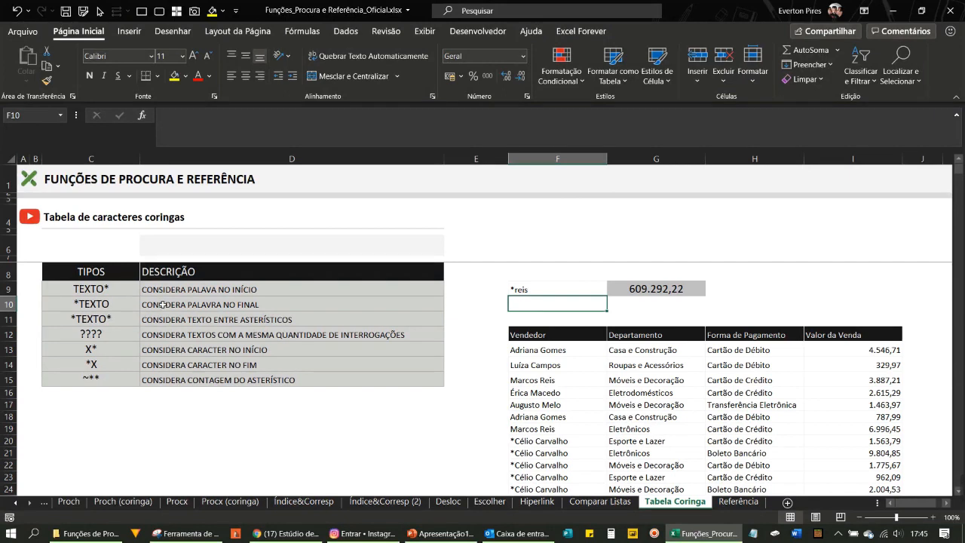
Review the *TEXTO*, ???? and ~** entries in the wildcard types table
{"action": "left_click", "coordinate": [99, 317]}
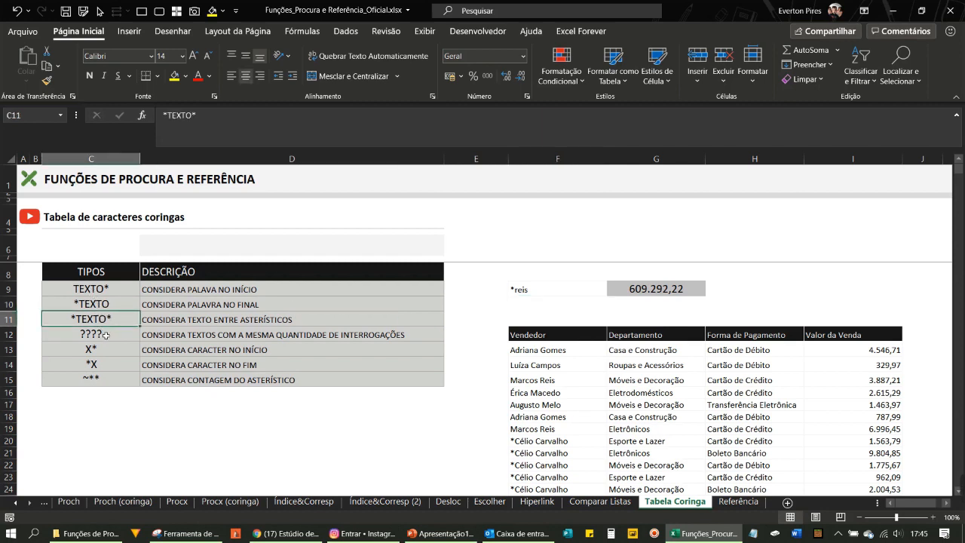
{"action": "left_click", "coordinate": [104, 335]}
{"action": "left_click", "coordinate": [83, 381]}
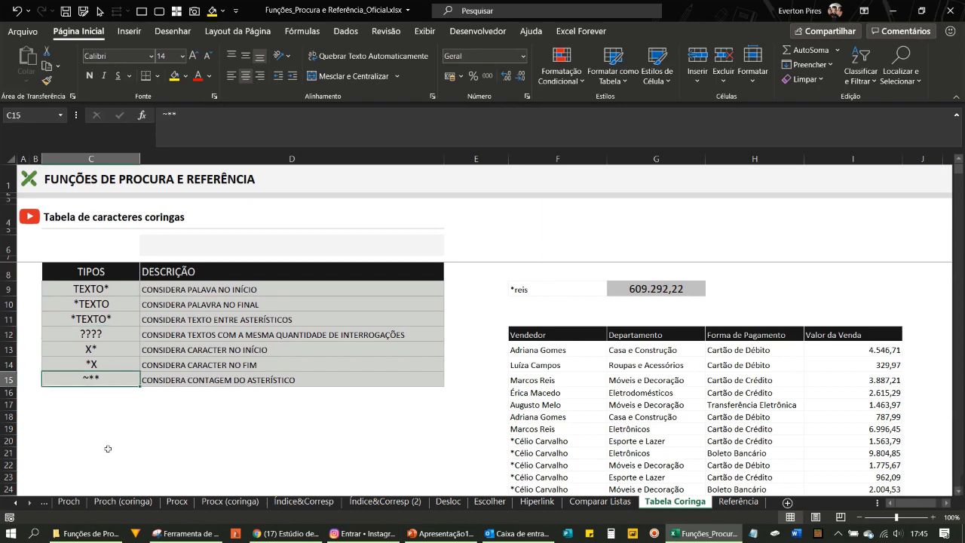
Open the Procv (coringa) worksheet
{"action": "left_click", "coordinate": [15, 504]}
{"action": "left_click", "coordinate": [15, 504]}
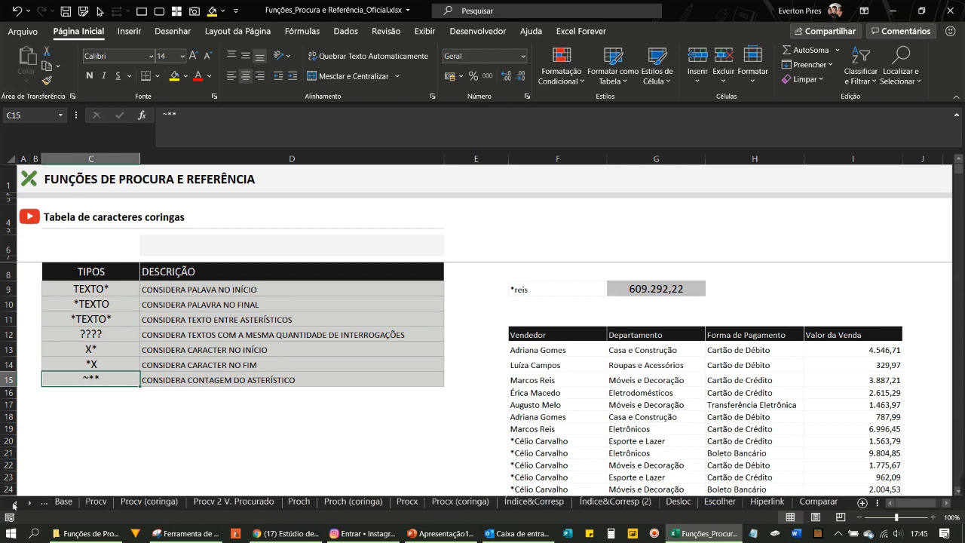
{"action": "left_click", "coordinate": [143, 504]}
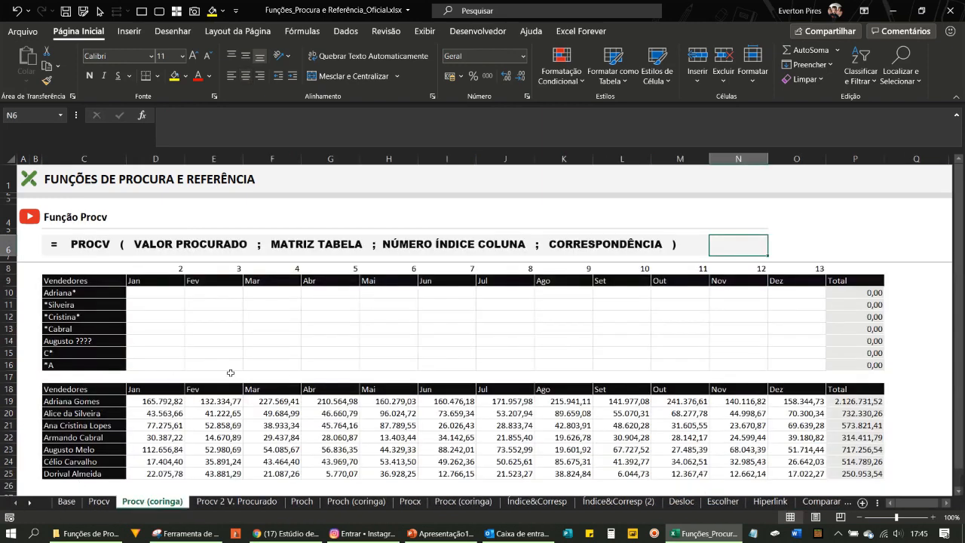
{"action": "left_click", "coordinate": [285, 372]}
Draw a red annotation arrow across the empty monthly results table, then clear it and select F14
{"action": "mouse_move", "coordinate": [944, 365]}
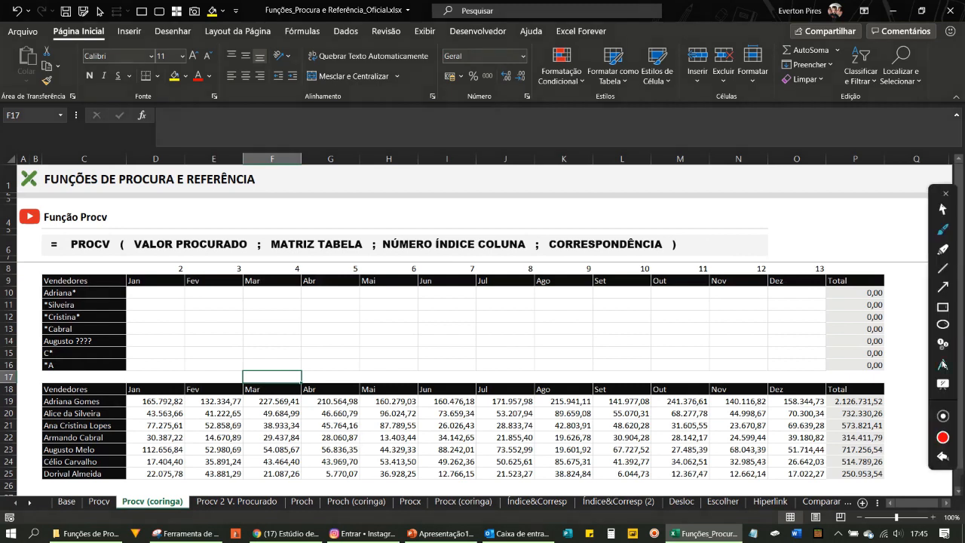
{"action": "left_click", "coordinate": [943, 288]}
{"action": "mouse_move", "coordinate": [786, 323]}
{"action": "left_mouse_down"}
{"action": "mouse_move", "coordinate": [707, 381]}
{"action": "mouse_move", "coordinate": [343, 445]}
{"action": "mouse_move", "coordinate": [178, 407]}
{"action": "mouse_move", "coordinate": [260, 456]}
{"action": "mouse_move", "coordinate": [728, 420]}
{"action": "mouse_move", "coordinate": [795, 457]}
{"action": "mouse_move", "coordinate": [706, 453]}
{"action": "mouse_move", "coordinate": [729, 405]}
{"action": "mouse_move", "coordinate": [686, 319]}
{"action": "mouse_move", "coordinate": [470, 301]}
{"action": "mouse_move", "coordinate": [161, 307]}
{"action": "mouse_move", "coordinate": [248, 371]}
{"action": "mouse_move", "coordinate": [689, 334]}
{"action": "mouse_move", "coordinate": [749, 308]}
{"action": "mouse_move", "coordinate": [550, 327]}
{"action": "mouse_move", "coordinate": [330, 325]}
{"action": "left_mouse_up"}
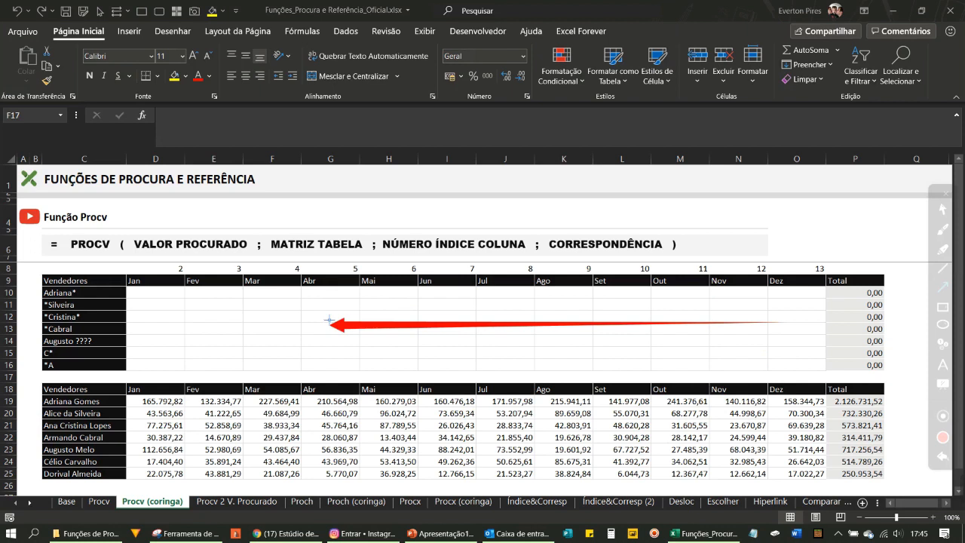
{"action": "key", "text": "Escape"}
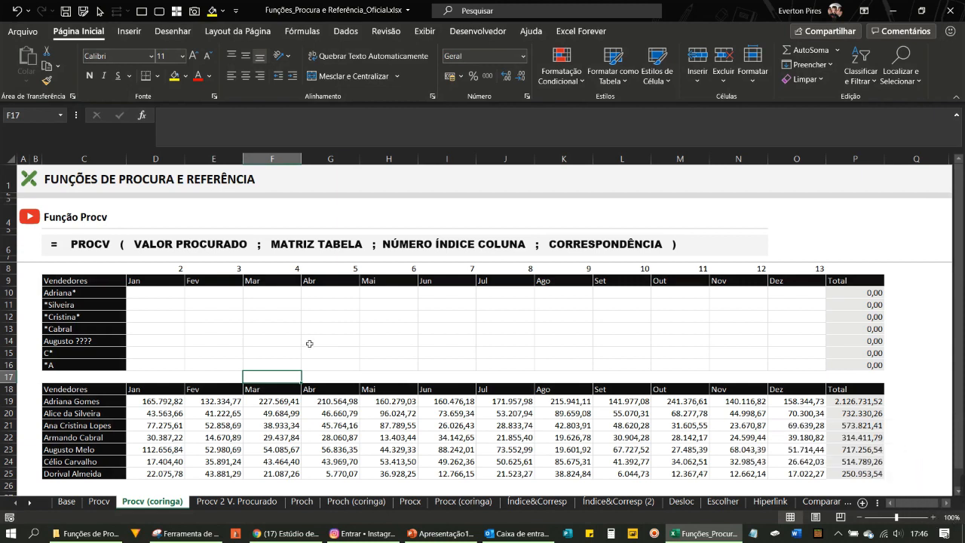
{"action": "left_click", "coordinate": [251, 339]}
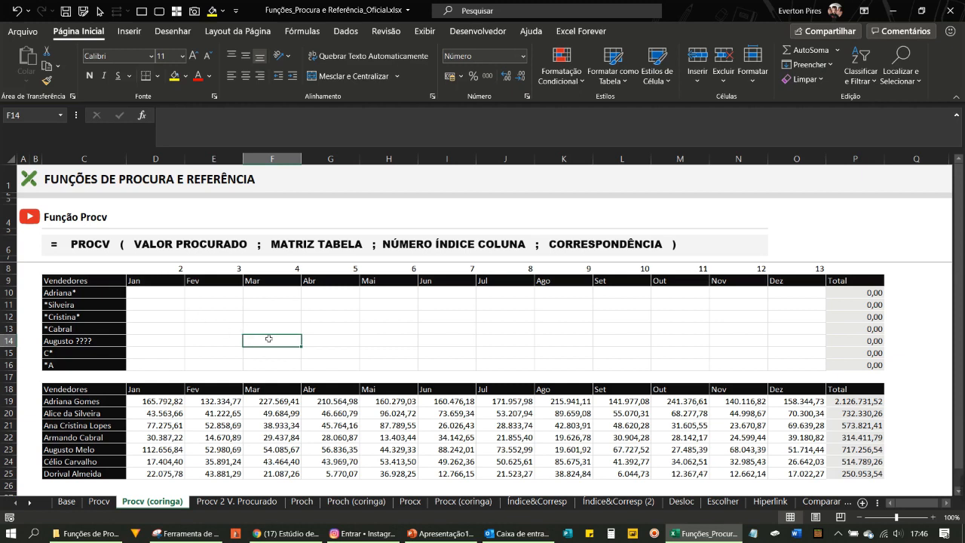
Outline the column index numbers in row 8 and the month headers in row 9 with red rectangles, clearing each one
{"action": "key", "text": "ctrl+F8"}
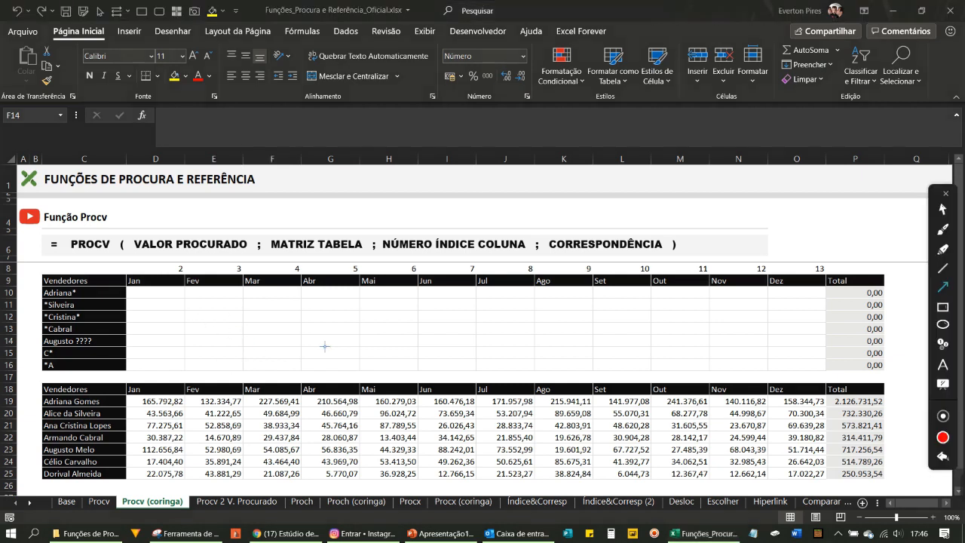
{"action": "left_click", "coordinate": [943, 307]}
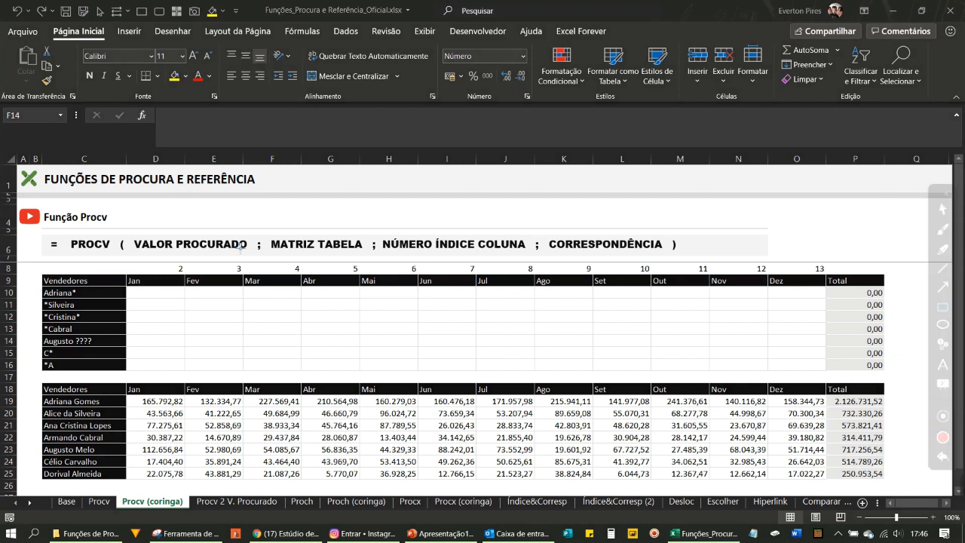
{"action": "mouse_move", "coordinate": [124, 255]}
{"action": "left_mouse_down"}
{"action": "mouse_move", "coordinate": [153, 283]}
{"action": "mouse_move", "coordinate": [842, 277]}
{"action": "left_mouse_up"}
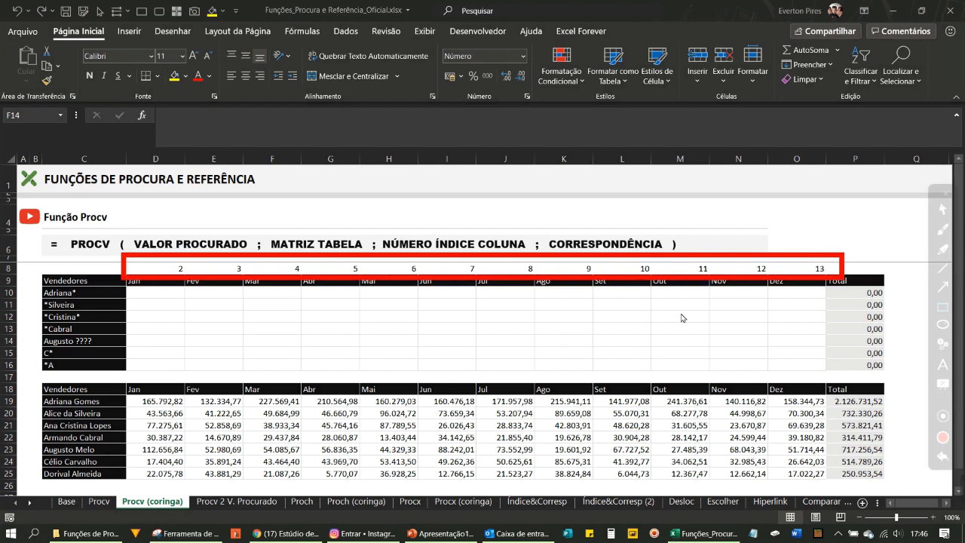
{"action": "key", "text": "Escape"}
{"action": "mouse_move", "coordinate": [118, 271]}
{"action": "left_mouse_down"}
{"action": "mouse_move", "coordinate": [409, 297]}
{"action": "mouse_move", "coordinate": [836, 297]}
{"action": "left_mouse_up"}
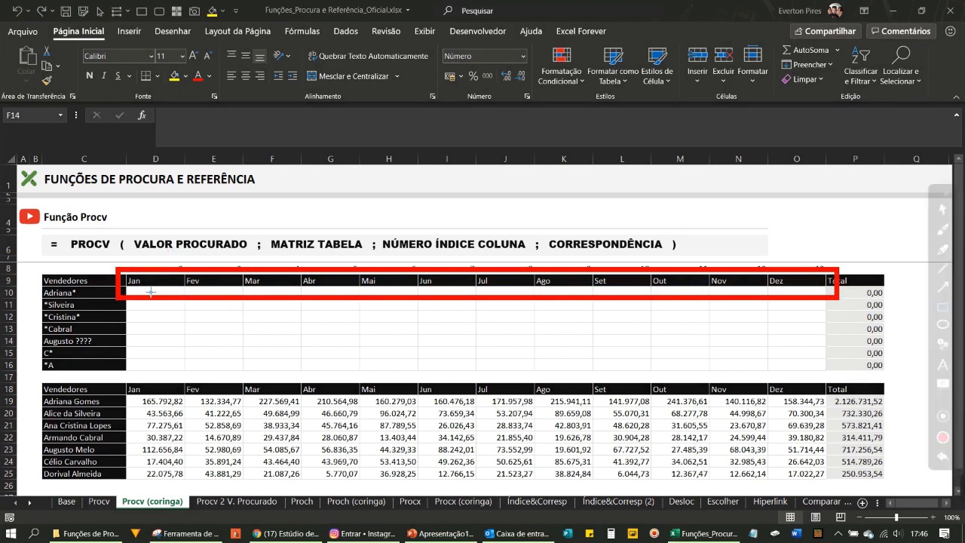
{"action": "key", "text": "Escape"}
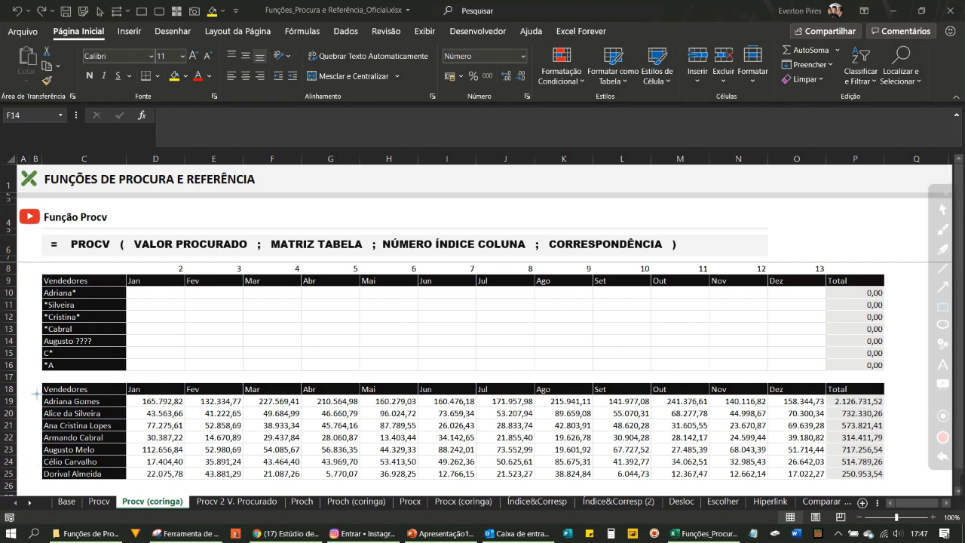
Outline the source data in C19:O25 with a red rectangle and mark its columns with numbered circles from 1 to 13
{"action": "mouse_move", "coordinate": [35, 393]}
{"action": "left_mouse_down"}
{"action": "mouse_move", "coordinate": [216, 531]}
{"action": "mouse_move", "coordinate": [653, 528]}
{"action": "mouse_move", "coordinate": [842, 495]}
{"action": "mouse_move", "coordinate": [835, 482]}
{"action": "left_mouse_up"}
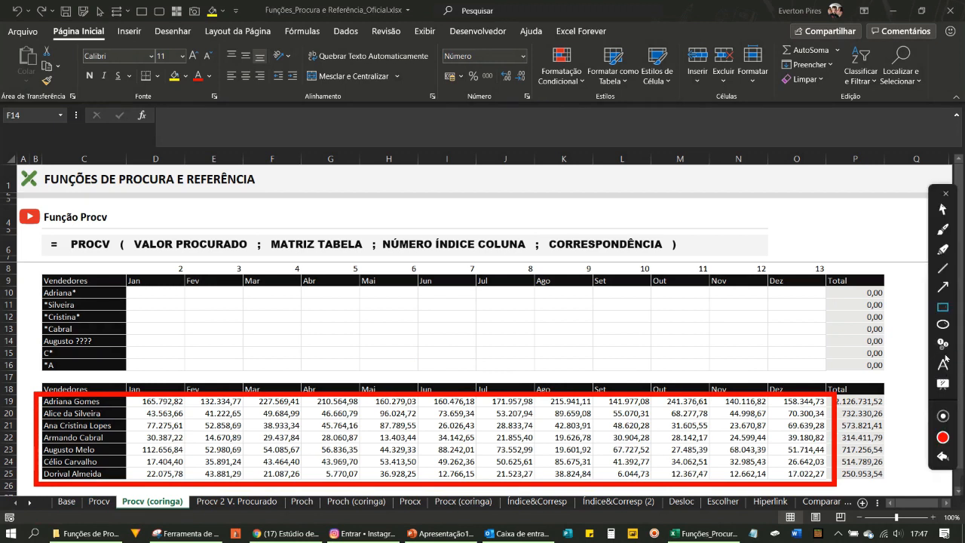
{"action": "left_click", "coordinate": [943, 346]}
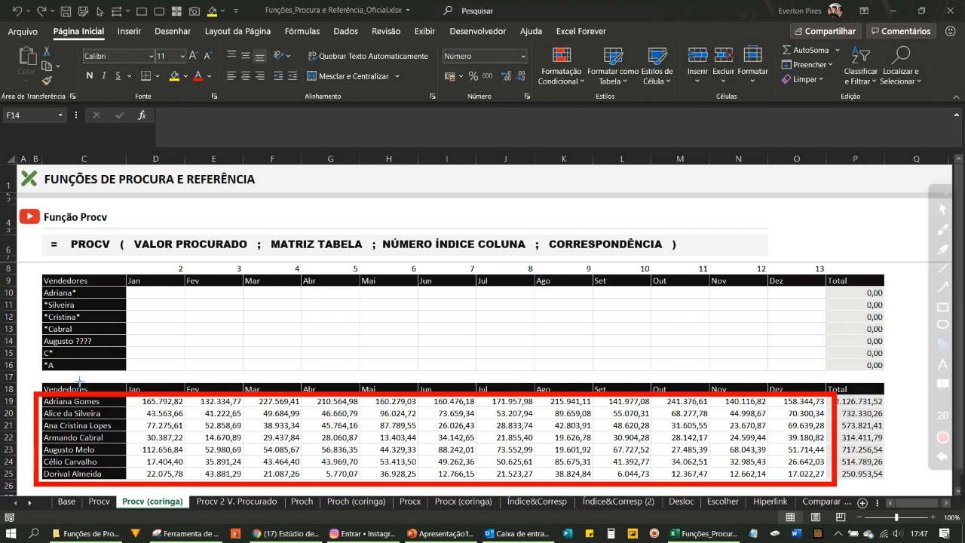
{"action": "left_click", "coordinate": [159, 381]}
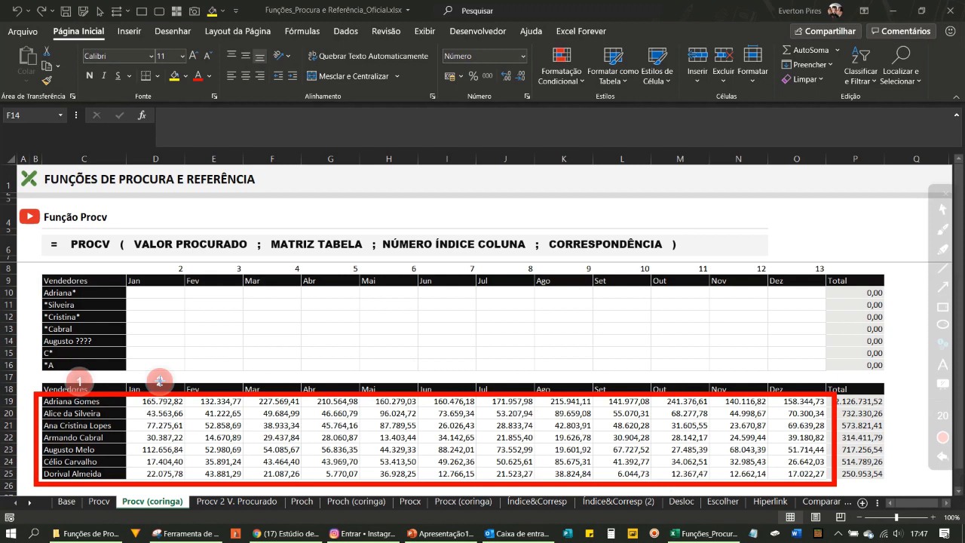
{"action": "left_click", "coordinate": [217, 382]}
{"action": "left_click", "coordinate": [279, 382]}
{"action": "left_click", "coordinate": [337, 381]}
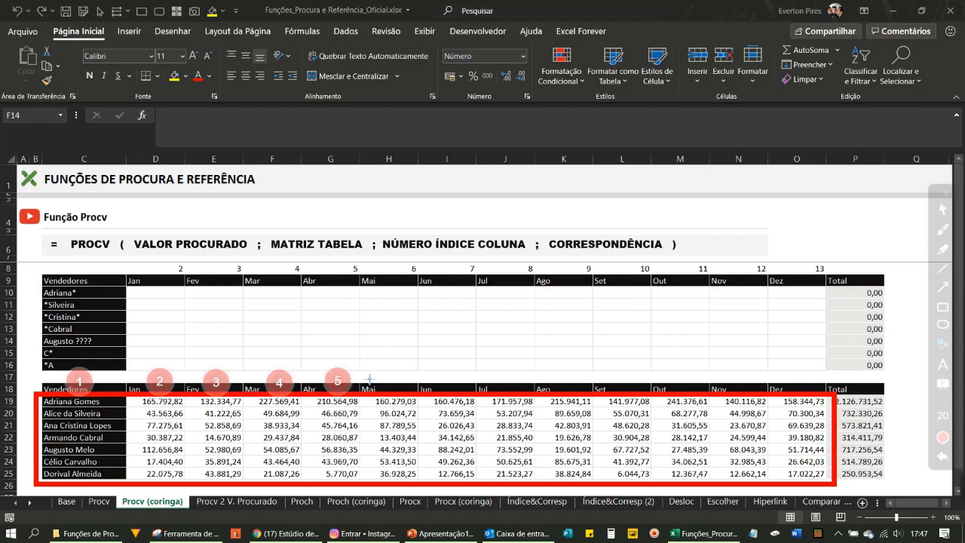
{"action": "left_click", "coordinate": [394, 379]}
{"action": "left_click", "coordinate": [454, 381]}
{"action": "left_click", "coordinate": [508, 382]}
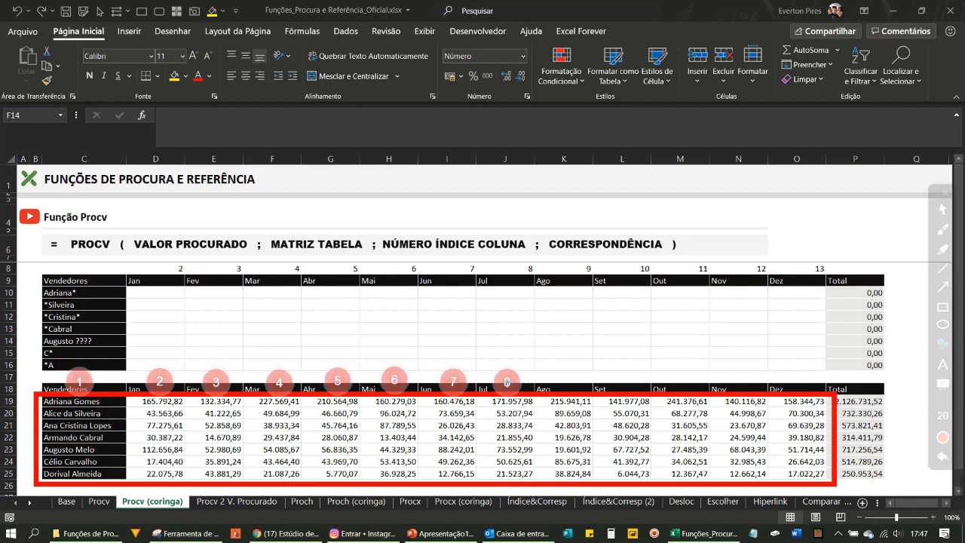
{"action": "left_click", "coordinate": [570, 379]}
{"action": "left_click", "coordinate": [627, 382]}
{"action": "left_click", "coordinate": [682, 380]}
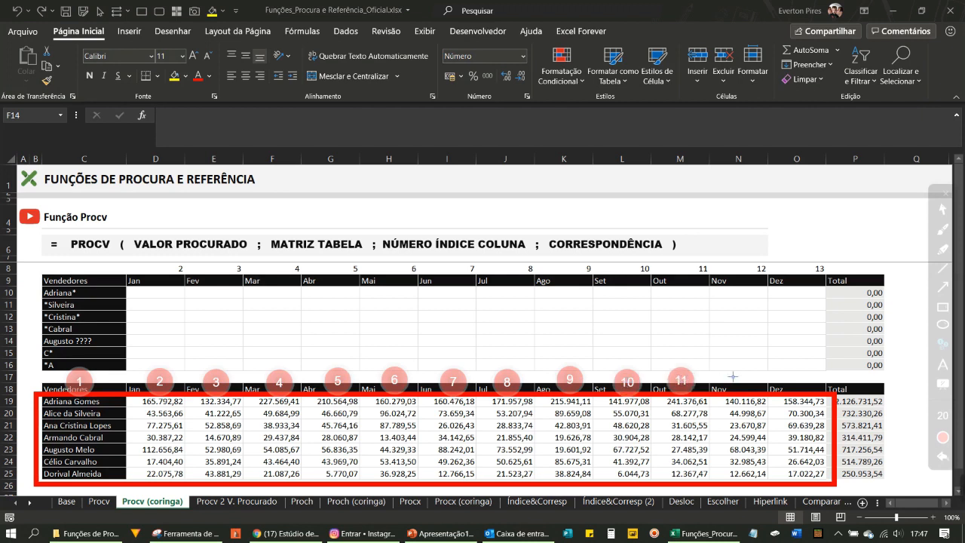
{"action": "left_click", "coordinate": [733, 376]}
{"action": "left_click", "coordinate": [796, 376]}
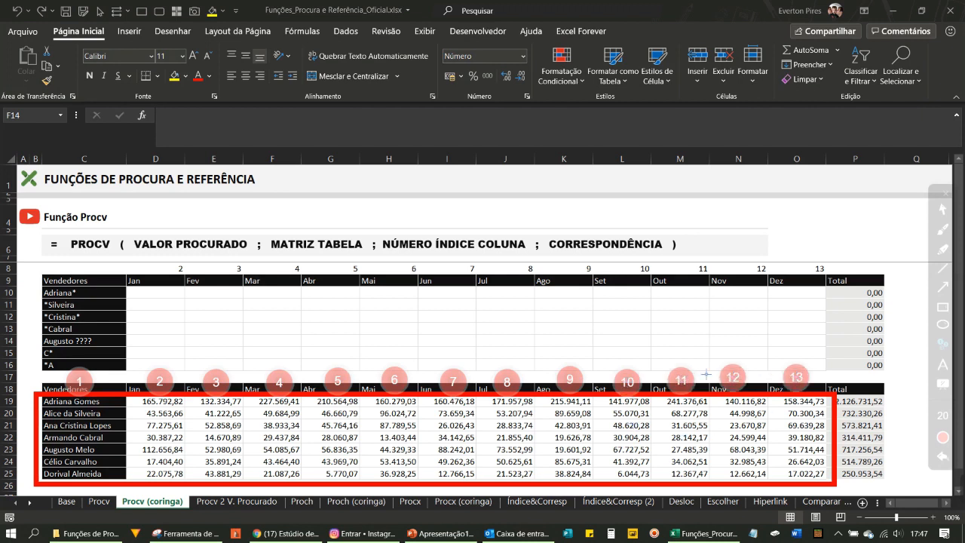
Draw arrows from circles 2 to 13 up to the matching index numbers in row 8, then clear all annotations
{"action": "left_click", "coordinate": [944, 287]}
{"action": "mouse_move", "coordinate": [159, 364]}
{"action": "left_mouse_down"}
{"action": "mouse_move", "coordinate": [176, 326]}
{"action": "mouse_move", "coordinate": [176, 278]}
{"action": "left_mouse_up"}
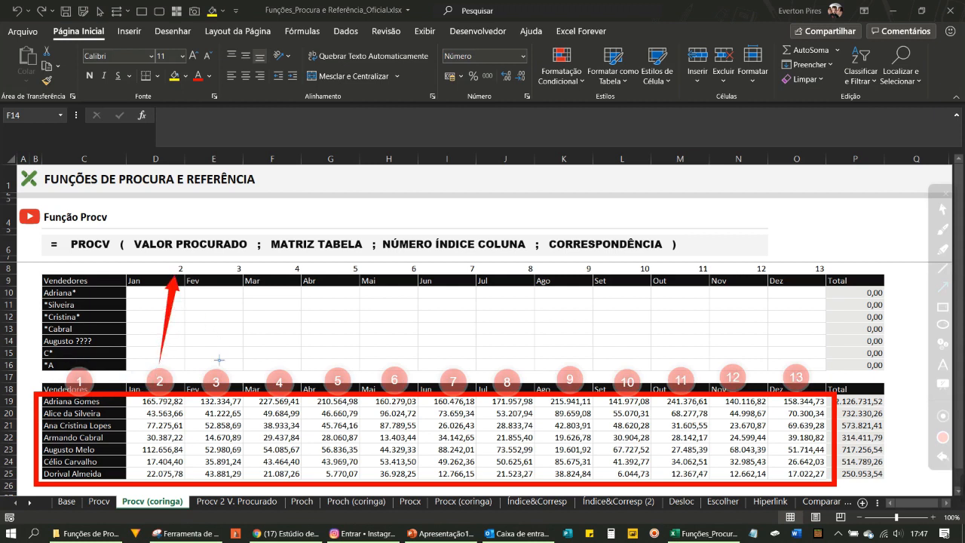
{"action": "left_click_drag", "start_coordinate": [216, 364], "coordinate": [236, 276]}
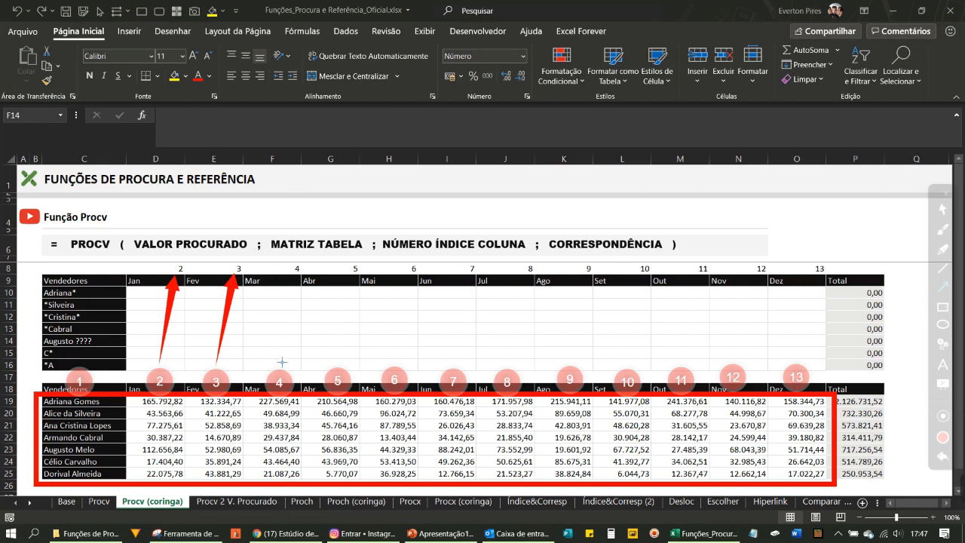
{"action": "left_click_drag", "start_coordinate": [282, 365], "coordinate": [297, 280]}
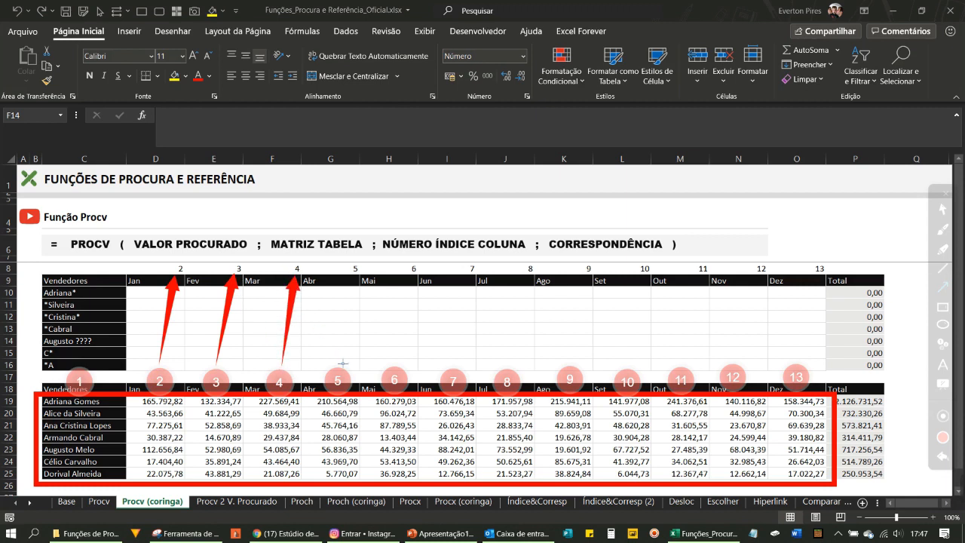
{"action": "left_click_drag", "start_coordinate": [339, 365], "coordinate": [352, 277]}
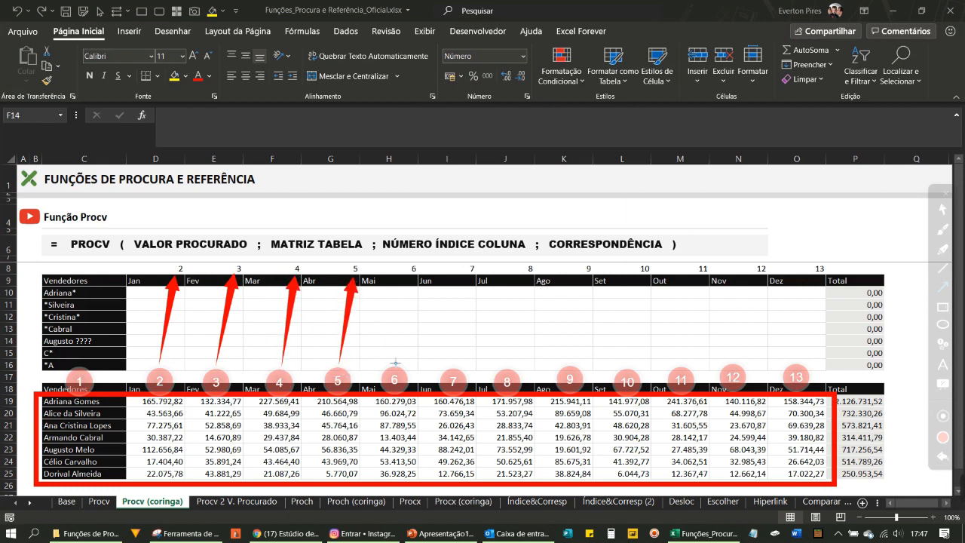
{"action": "left_click_drag", "start_coordinate": [397, 365], "coordinate": [411, 277]}
{"action": "left_click_drag", "start_coordinate": [452, 367], "coordinate": [470, 279]}
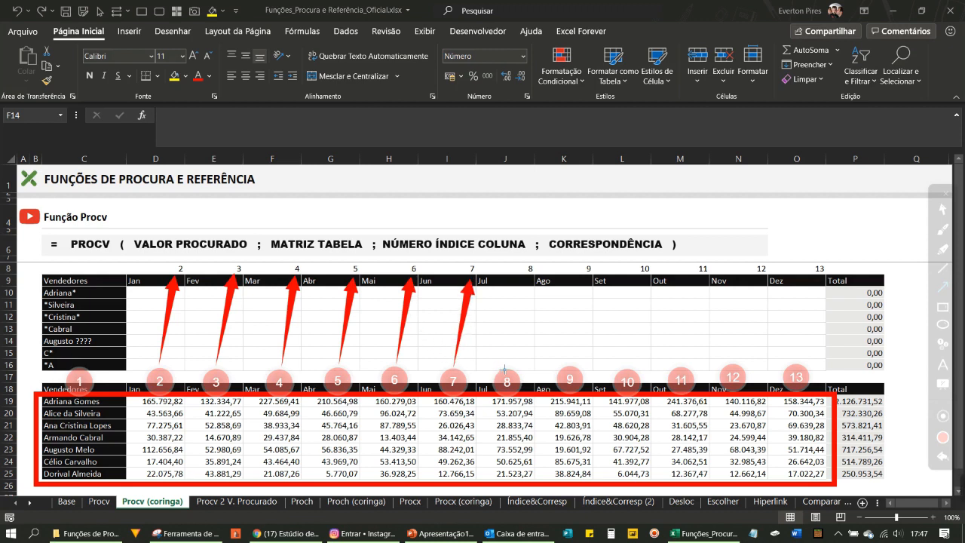
{"action": "mouse_move", "coordinate": [511, 368]}
{"action": "left_mouse_down"}
{"action": "mouse_move", "coordinate": [537, 302]}
{"action": "mouse_move", "coordinate": [528, 279]}
{"action": "left_mouse_up"}
{"action": "left_click_drag", "start_coordinate": [574, 368], "coordinate": [586, 281]}
{"action": "left_click_drag", "start_coordinate": [626, 368], "coordinate": [641, 276]}
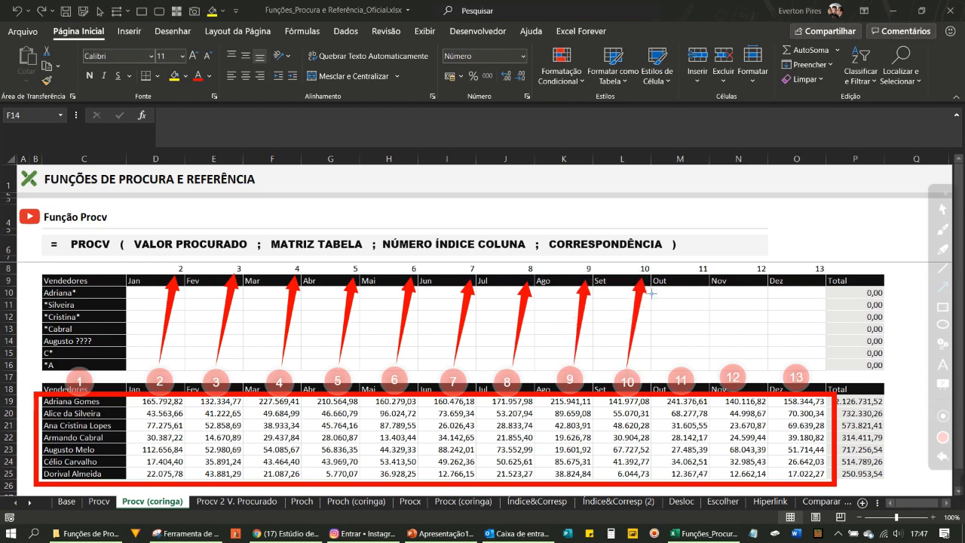
{"action": "left_click_drag", "start_coordinate": [684, 365], "coordinate": [697, 285]}
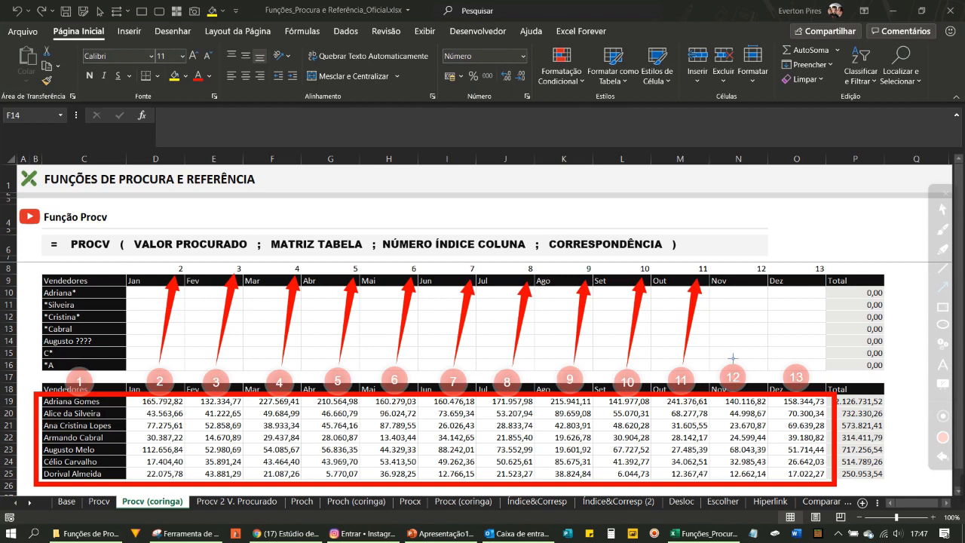
{"action": "left_click_drag", "start_coordinate": [733, 359], "coordinate": [760, 285]}
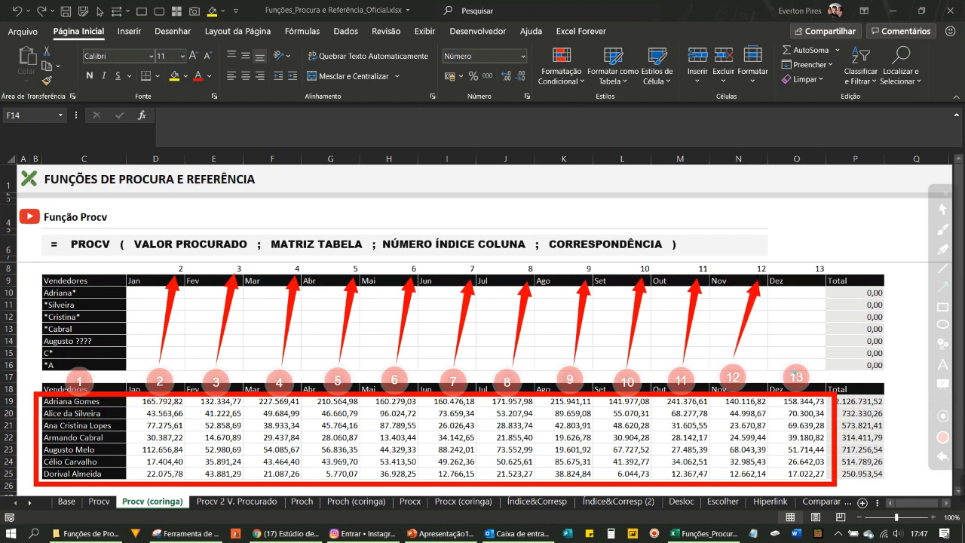
{"action": "left_click_drag", "start_coordinate": [794, 365], "coordinate": [816, 281]}
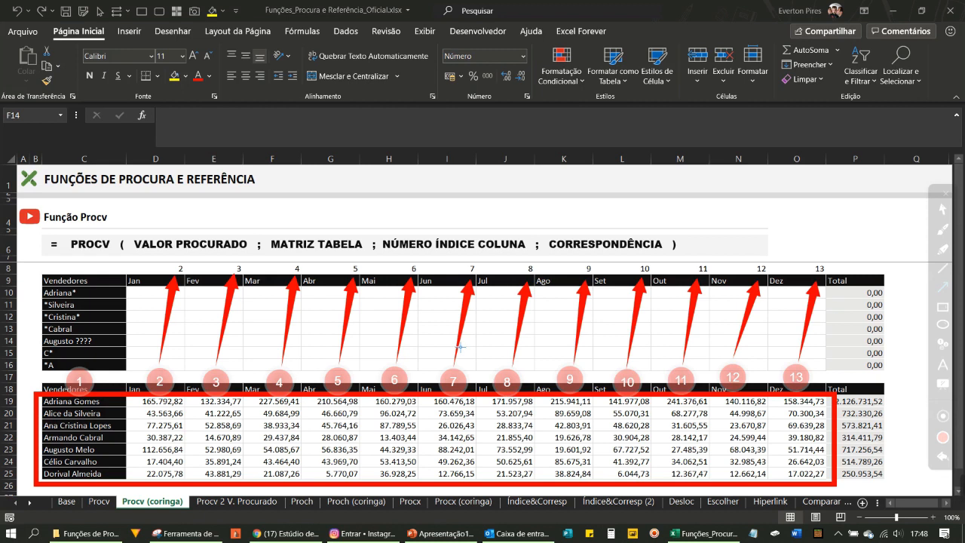
{"action": "key", "text": "Escape"}
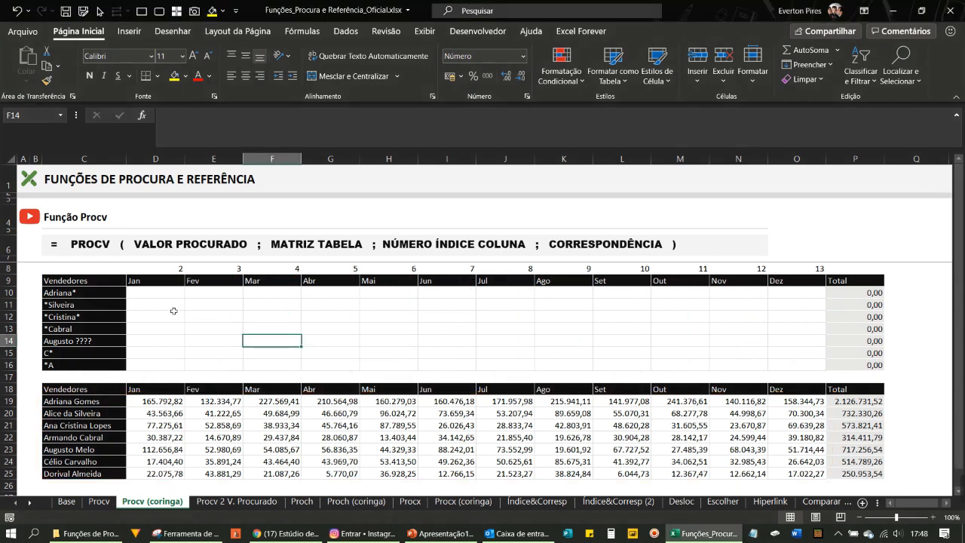
Select D10, outline both vendor lists in red, point an arrow at the wildcard list, then clear the annotations
{"action": "left_click", "coordinate": [173, 310]}
{"action": "left_click", "coordinate": [154, 292]}
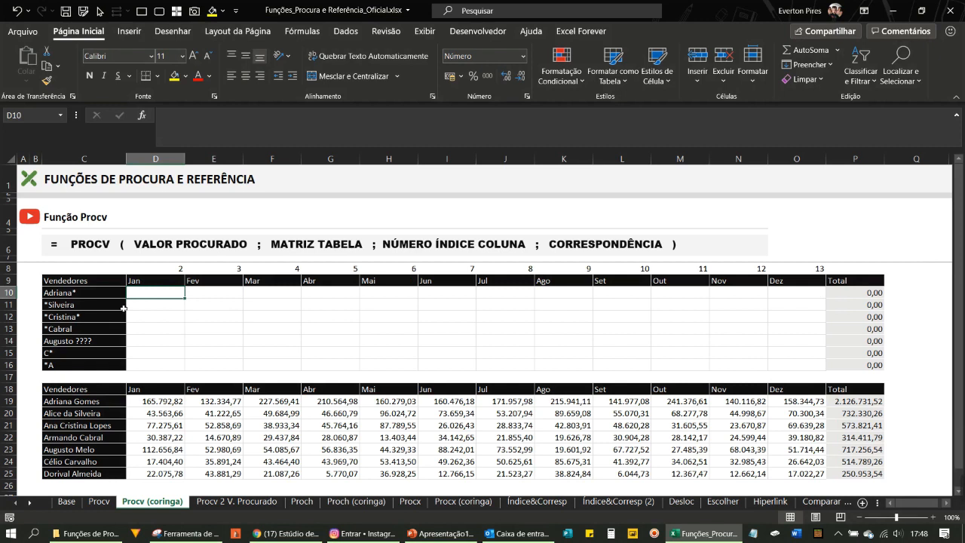
{"action": "key", "text": "ctrl+alt+d"}
{"action": "key", "text": "Escape"}
{"action": "key", "text": "ctrl+alt+d"}
{"action": "mouse_move", "coordinate": [23, 281]}
{"action": "left_mouse_down"}
{"action": "mouse_move", "coordinate": [147, 365]}
{"action": "mouse_move", "coordinate": [138, 377]}
{"action": "left_mouse_up"}
{"action": "mouse_move", "coordinate": [18, 385]}
{"action": "left_mouse_down"}
{"action": "mouse_move", "coordinate": [130, 492]}
{"action": "mouse_move", "coordinate": [137, 484]}
{"action": "left_mouse_up"}
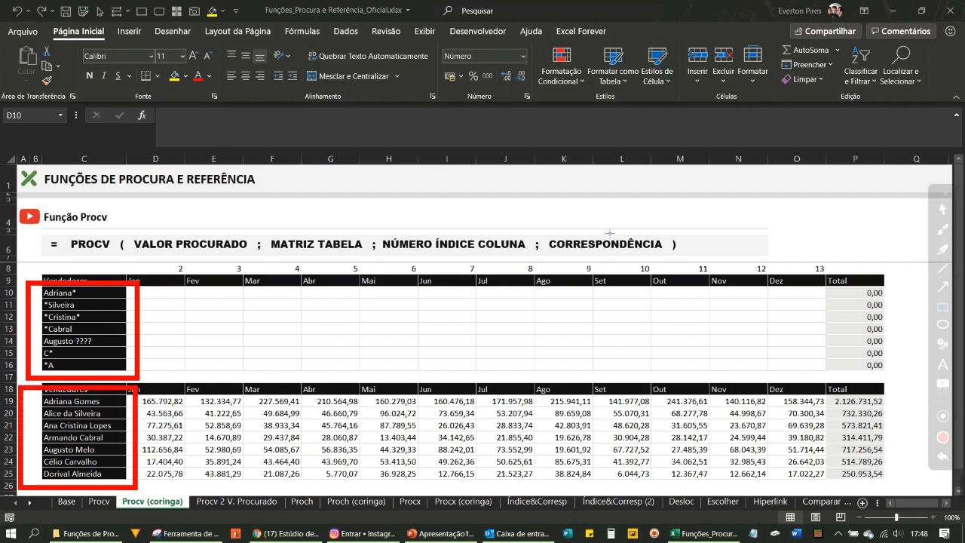
{"action": "left_click", "coordinate": [943, 287]}
{"action": "mouse_move", "coordinate": [325, 310]}
{"action": "left_mouse_down"}
{"action": "mouse_move", "coordinate": [98, 301]}
{"action": "mouse_move", "coordinate": [93, 347]}
{"action": "mouse_move", "coordinate": [91, 321]}
{"action": "mouse_move", "coordinate": [113, 360]}
{"action": "mouse_move", "coordinate": [118, 464]}
{"action": "mouse_move", "coordinate": [99, 330]}
{"action": "mouse_move", "coordinate": [79, 293]}
{"action": "mouse_move", "coordinate": [86, 343]}
{"action": "mouse_move", "coordinate": [87, 301]}
{"action": "mouse_move", "coordinate": [101, 295]}
{"action": "mouse_move", "coordinate": [84, 306]}
{"action": "mouse_move", "coordinate": [96, 308]}
{"action": "left_mouse_up"}
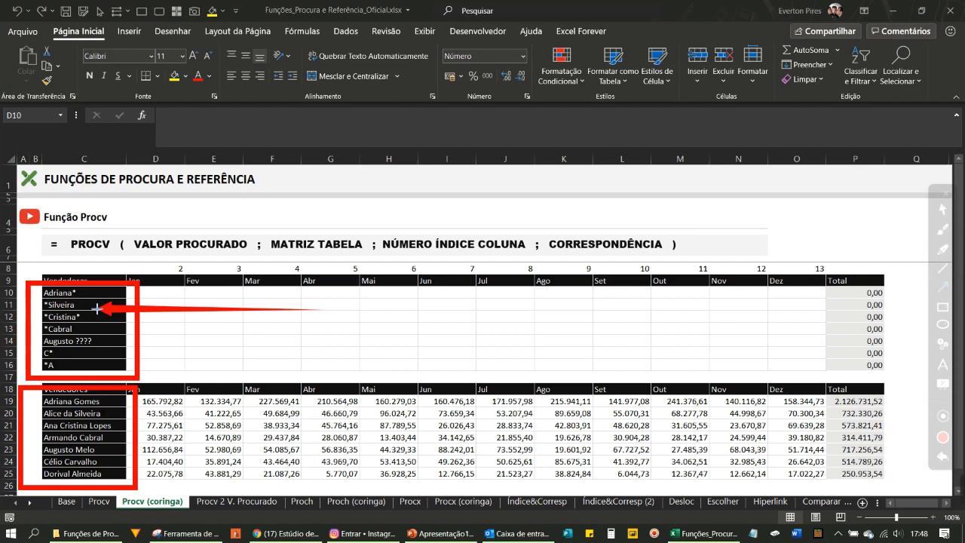
{"action": "key", "text": "Escape"}
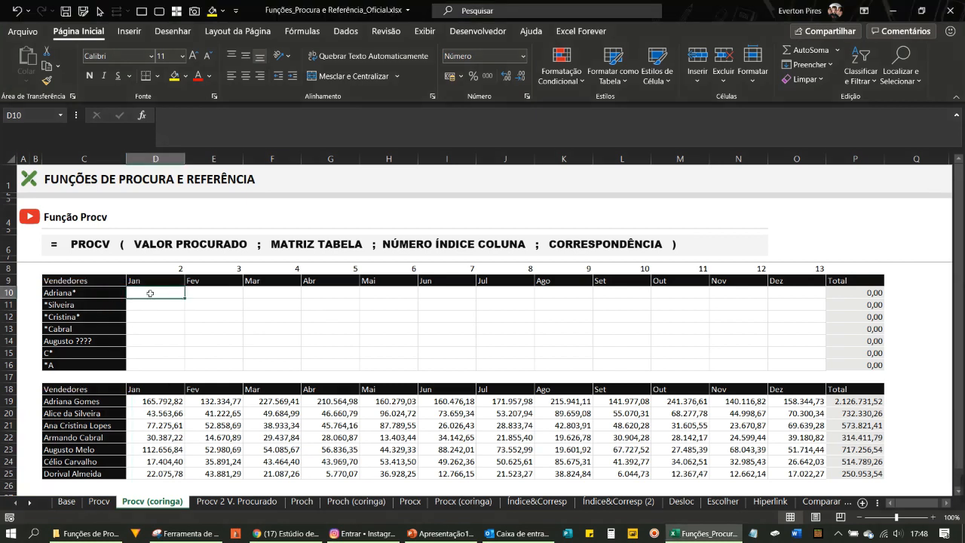
Enter =PROCV(C10;C19:O25;D8;0) in D10 to look up the first wildcard vendor's January value with an exact match
{"action": "type", "text": "=proc"}
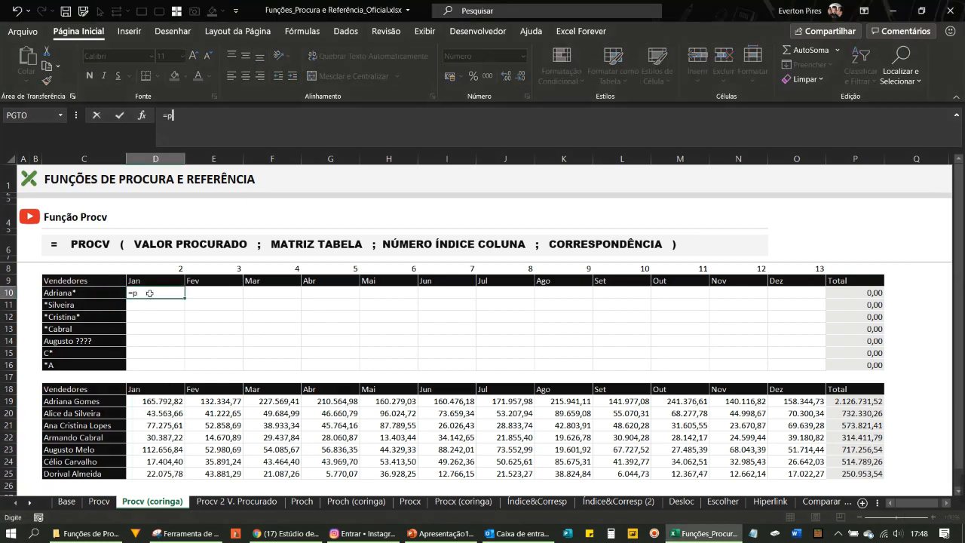
{"action": "type", "text": "v("}
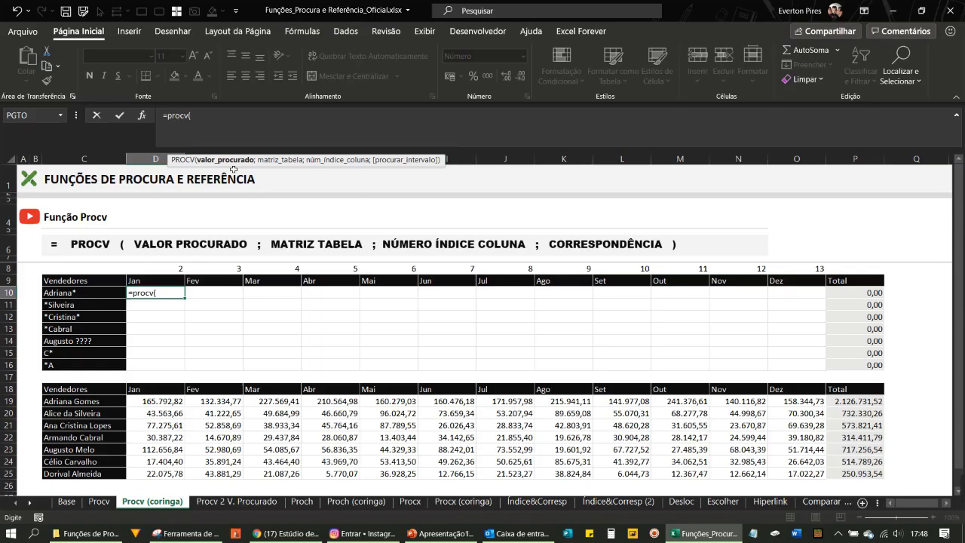
{"action": "left_click", "coordinate": [81, 293]}
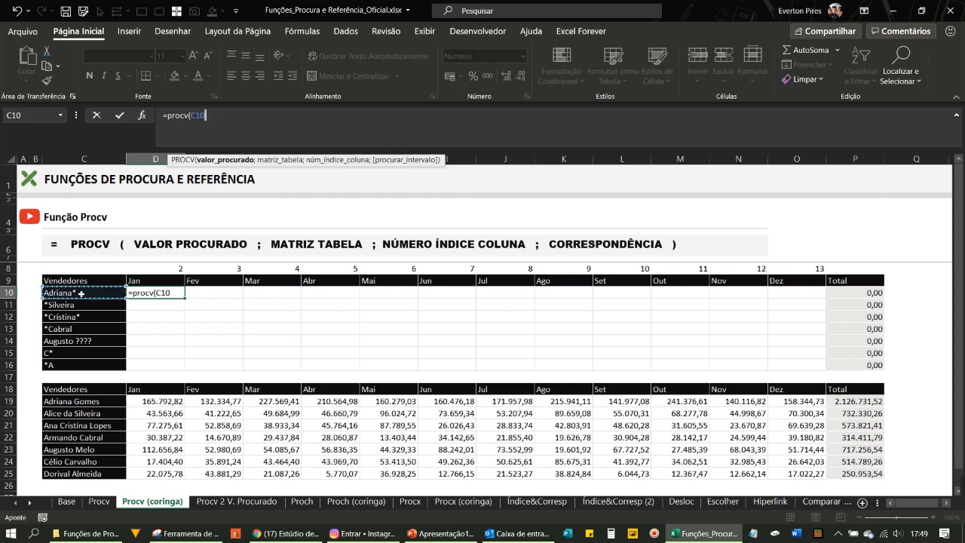
{"action": "type", "text": ";"}
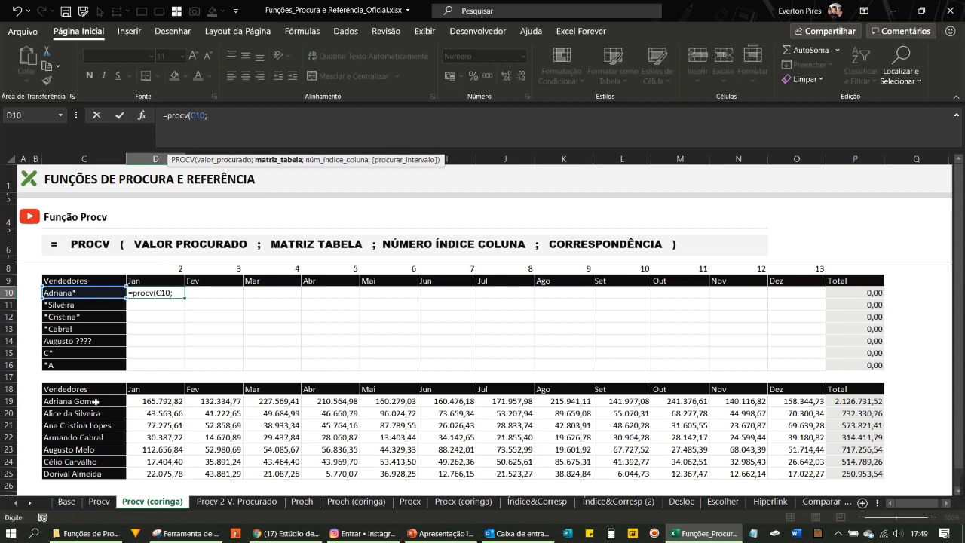
{"action": "left_click_drag", "start_coordinate": [94, 401], "coordinate": [804, 473]}
{"action": "type", "text": ";"}
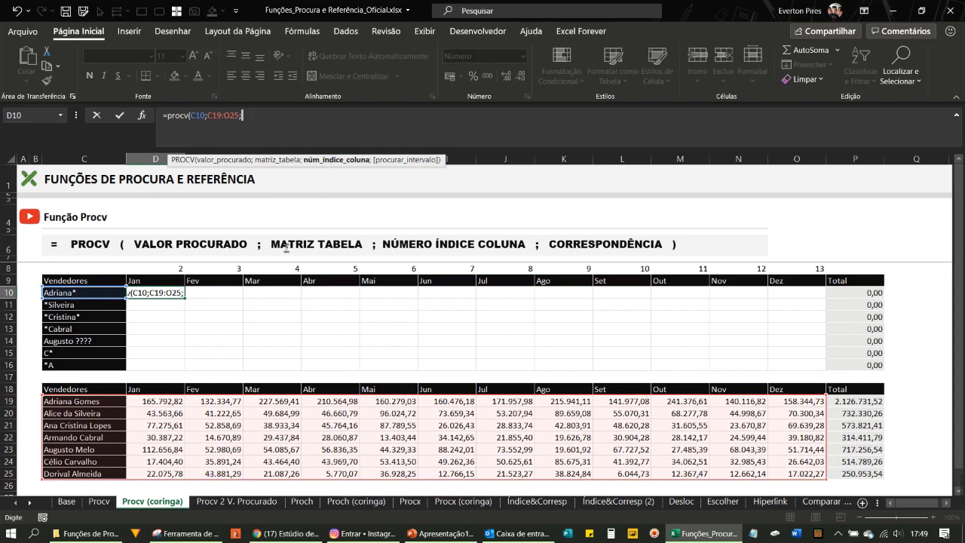
{"action": "left_click", "coordinate": [164, 270]}
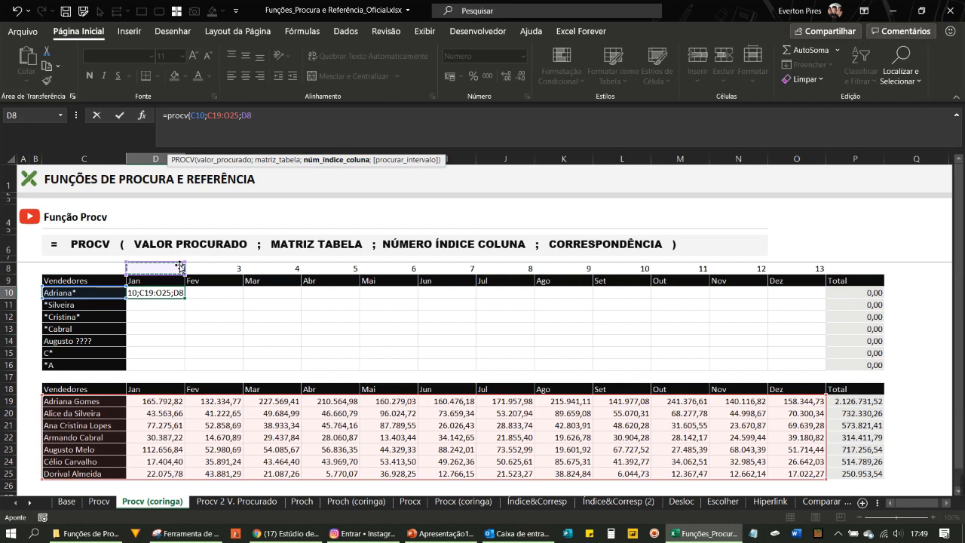
{"action": "type", "text": ";"}
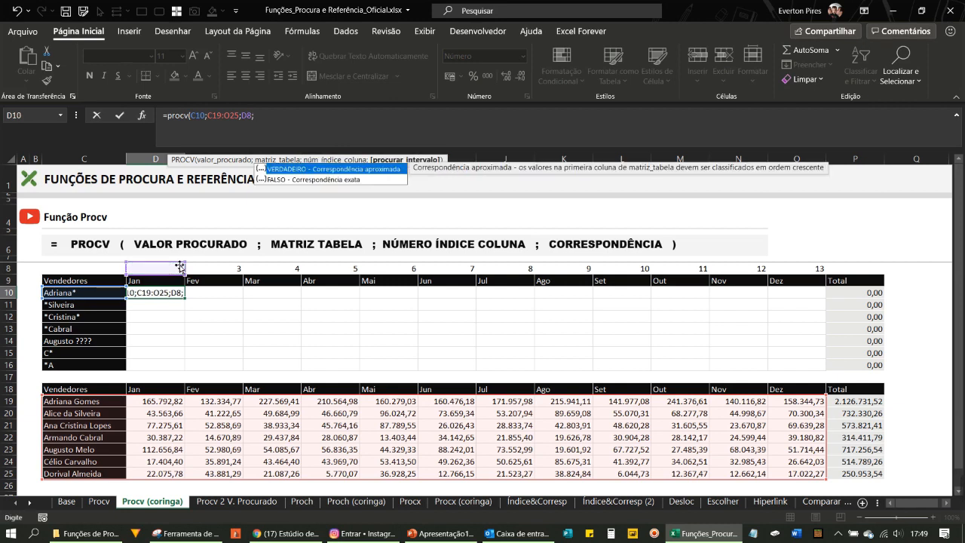
{"action": "type", "text": "0)"}
{"action": "key", "text": "Return"}
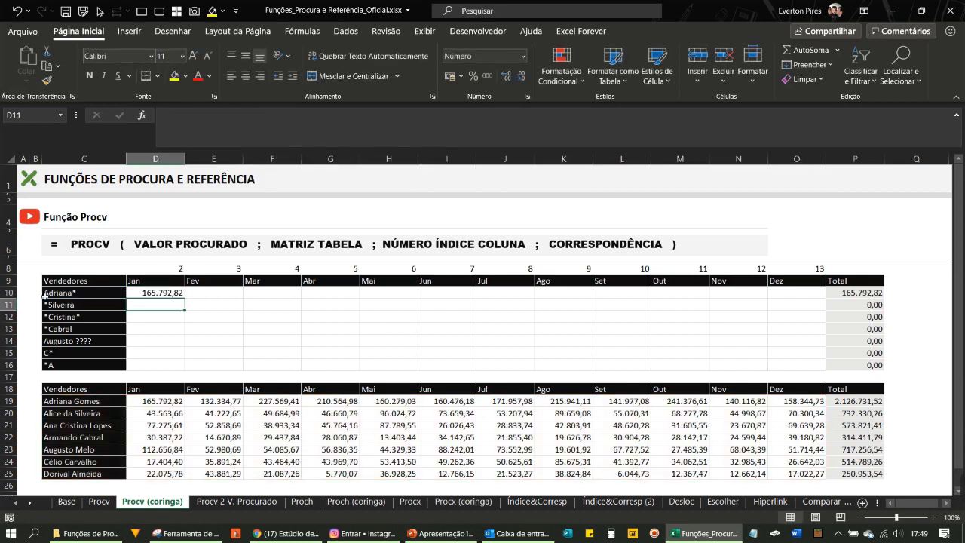
Draw a red arrow pointing at the January result in D10, then clear the annotation
{"action": "key", "text": "ctrl+alt+d"}
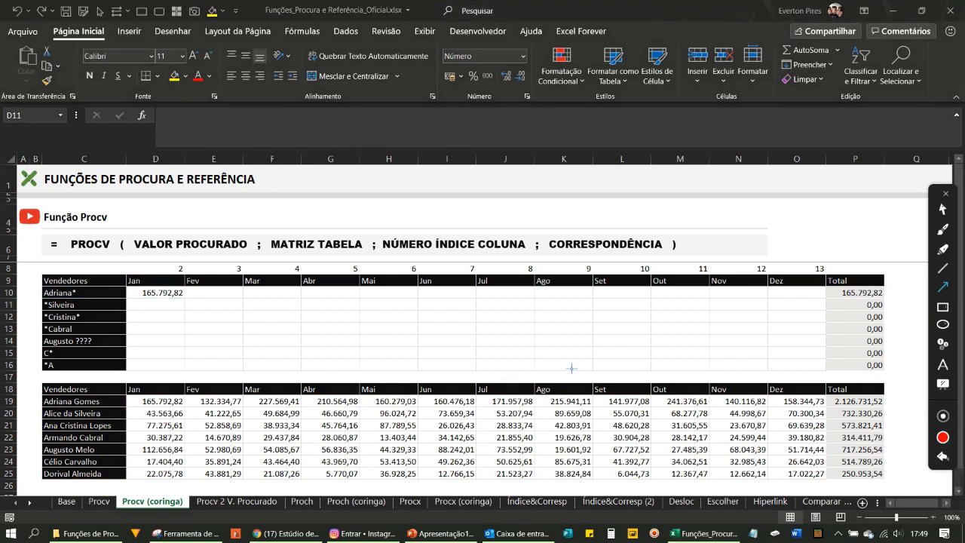
{"action": "left_click", "coordinate": [940, 287]}
{"action": "mouse_move", "coordinate": [466, 320]}
{"action": "left_mouse_down"}
{"action": "mouse_move", "coordinate": [188, 398]}
{"action": "mouse_move", "coordinate": [186, 293]}
{"action": "left_mouse_up"}
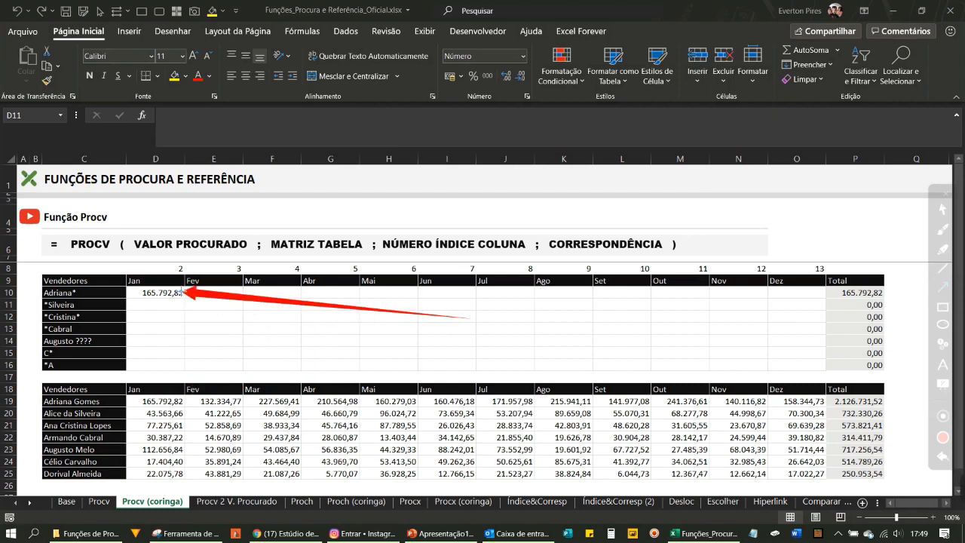
{"action": "key", "text": "Escape"}
Try copying D10's formula with relative references to E10:O16 and D11:D16, then remove the pasted formulas
{"action": "left_click", "coordinate": [161, 293]}
{"action": "key", "text": "ctrl+c"}
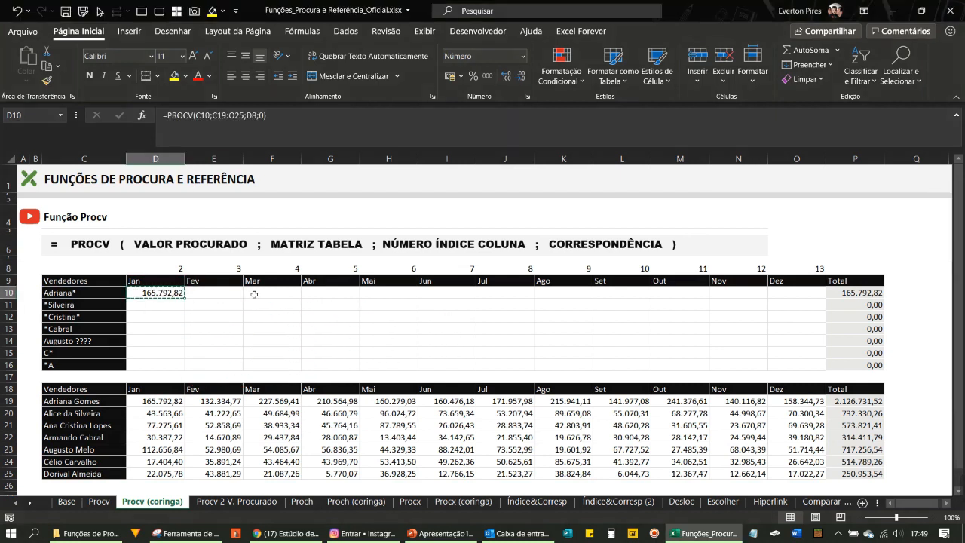
{"action": "left_click_drag", "start_coordinate": [213, 293], "coordinate": [799, 366]}
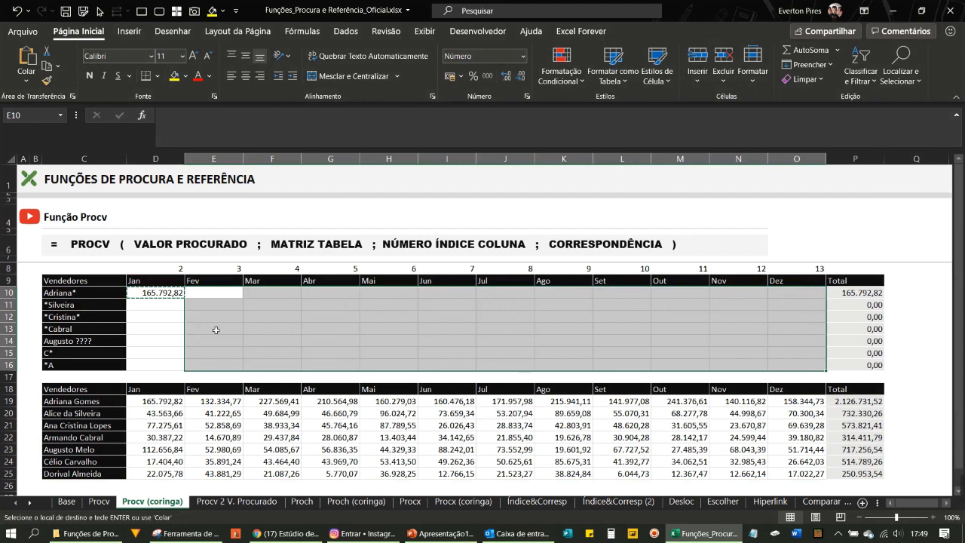
{"action": "left_click_drag", "start_coordinate": [158, 305], "coordinate": [166, 367]}
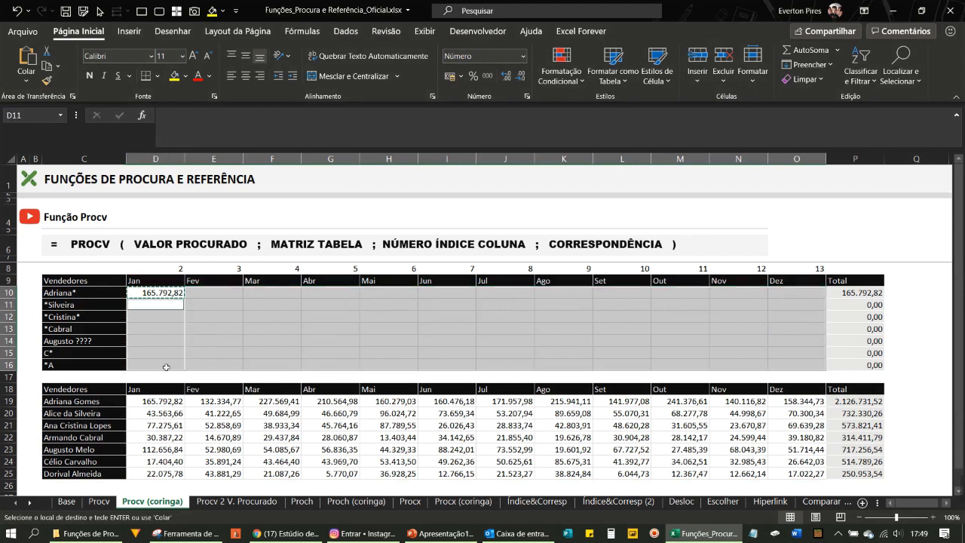
{"action": "key", "text": "Return"}
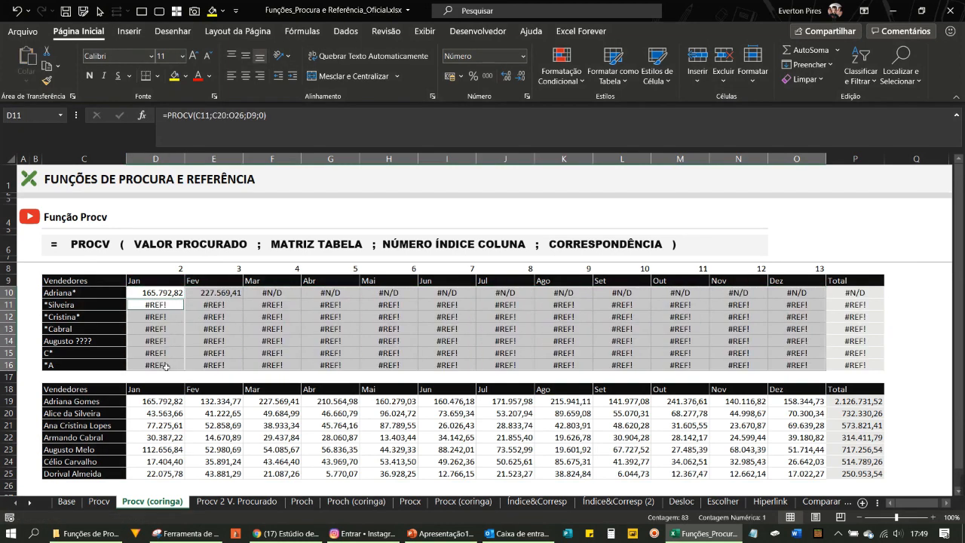
{"action": "key", "text": "Delete"}
{"action": "left_click", "coordinate": [228, 318]}
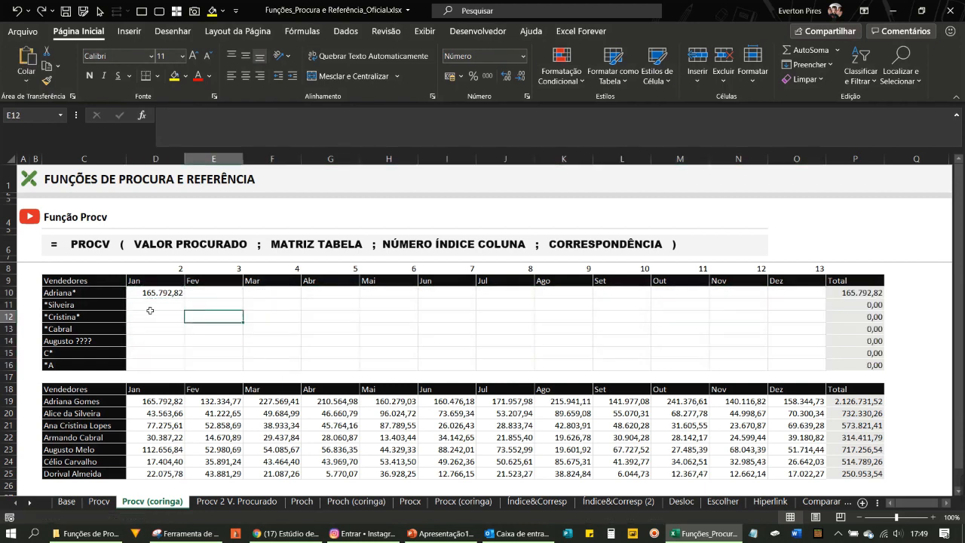
Lock the column of the lookup value in D10's PROCV formula, making the reference $C10
{"action": "left_click", "coordinate": [153, 292]}
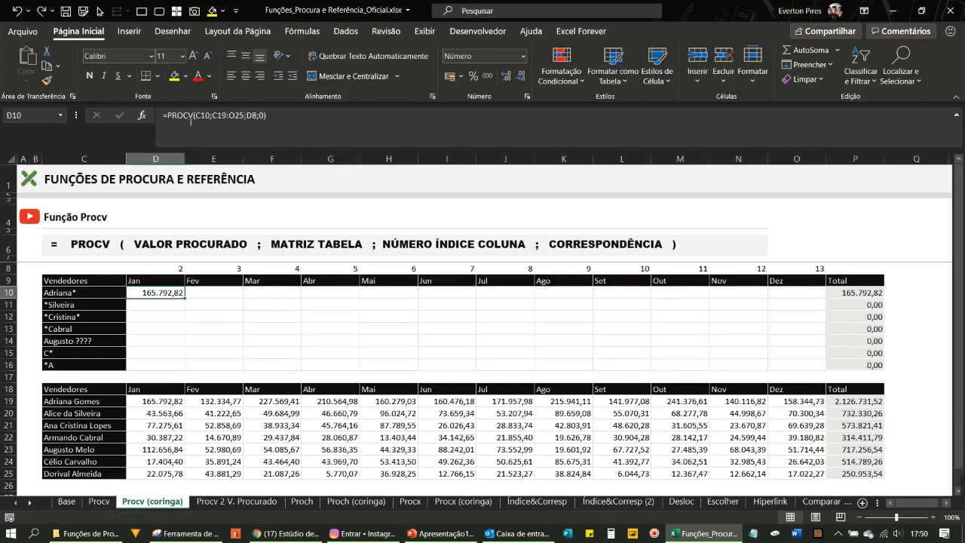
{"action": "left_click", "coordinate": [189, 116]}
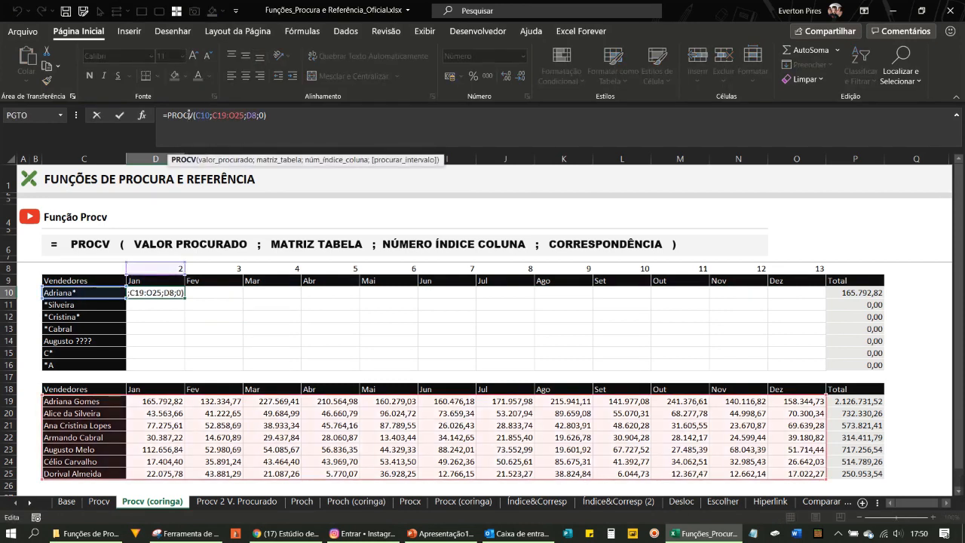
{"action": "left_click", "coordinate": [197, 116]}
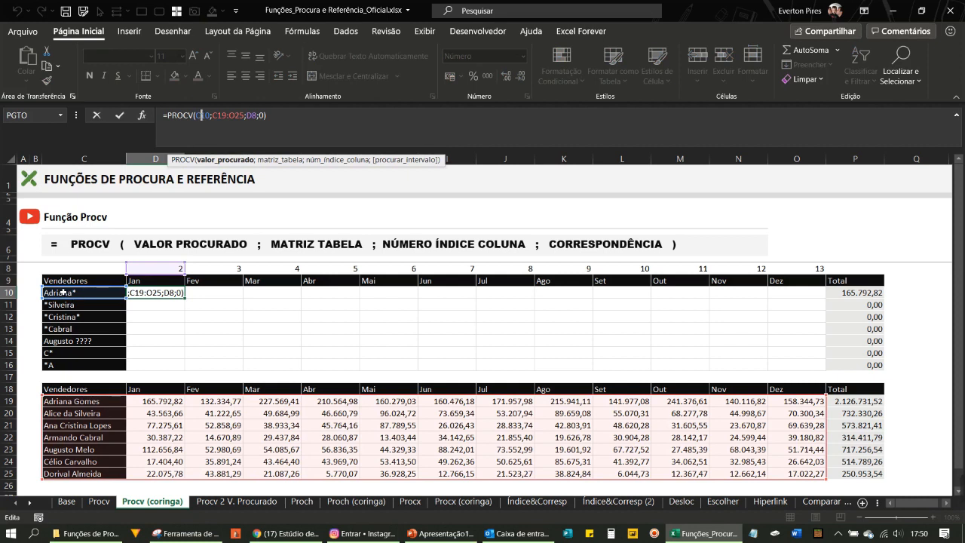
{"action": "key", "text": "F4"}
{"action": "key", "text": "F4"}
Make the table range absolute as $C$19:$O$25 and lock the index row as D$8 in D10's formula
{"action": "left_click_drag", "start_coordinate": [217, 115], "coordinate": [251, 115]}
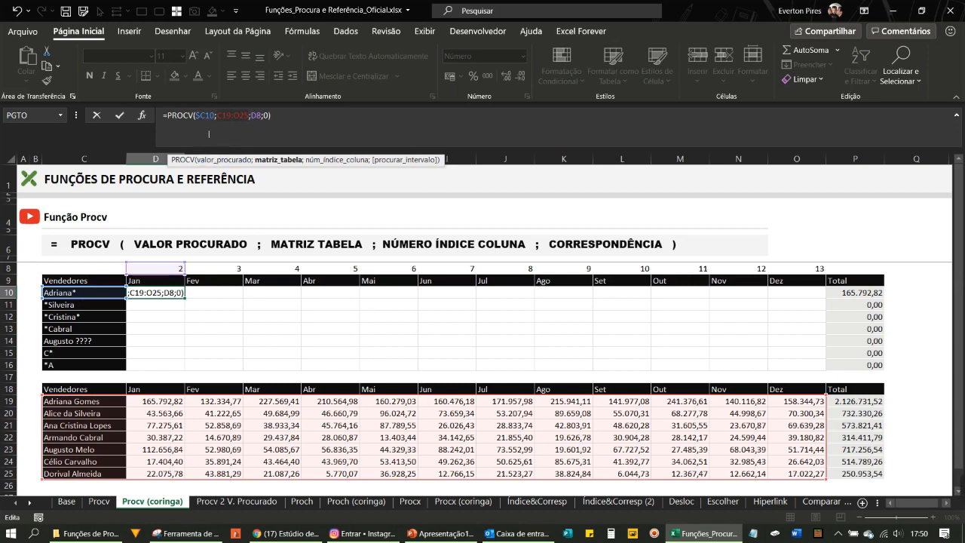
{"action": "key", "text": "F4"}
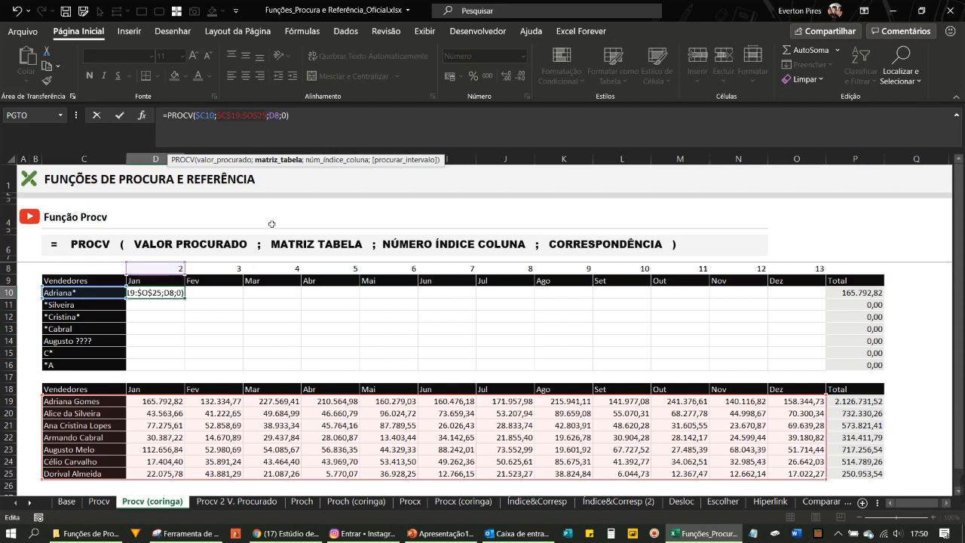
{"action": "left_click", "coordinate": [275, 114]}
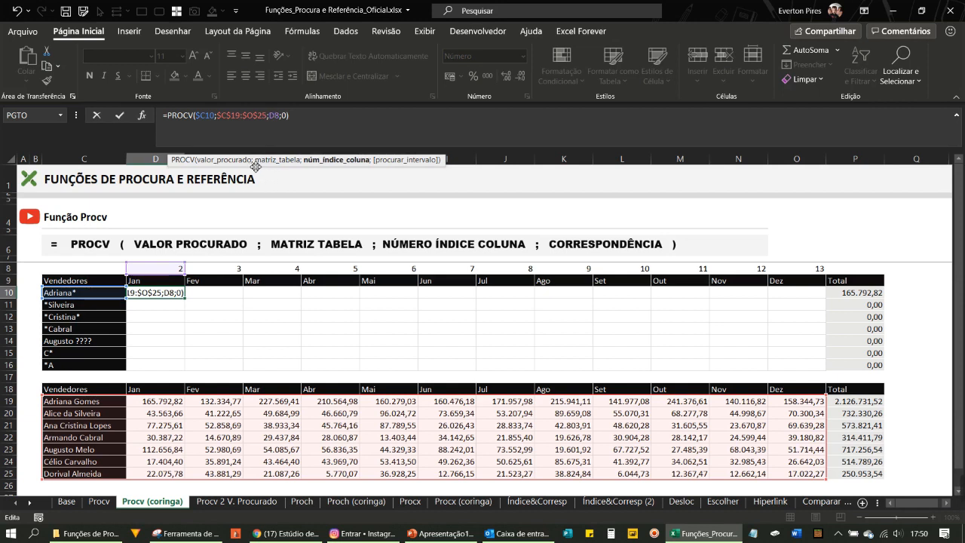
{"action": "type", "text": "$"}
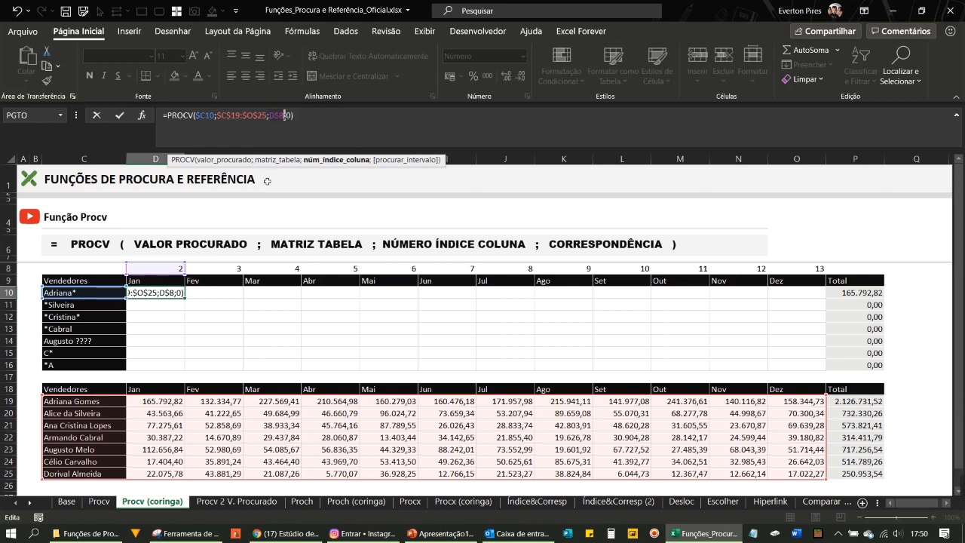
{"action": "key", "text": "Return"}
{"action": "key", "text": "Up"}
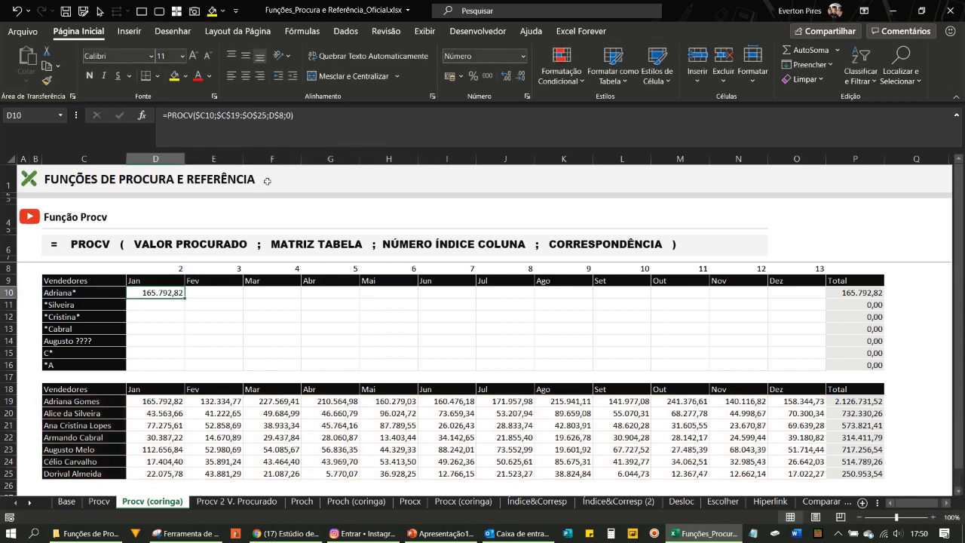
Copy the D10 formula to E10:O16 and D11:D16 to fill all months for every wildcard vendor
{"action": "key", "text": "ctrl+c"}
{"action": "left_click_drag", "start_coordinate": [216, 293], "coordinate": [795, 373]}
{"action": "left_click_drag", "start_coordinate": [166, 305], "coordinate": [175, 370]}
{"action": "key", "text": "Return"}
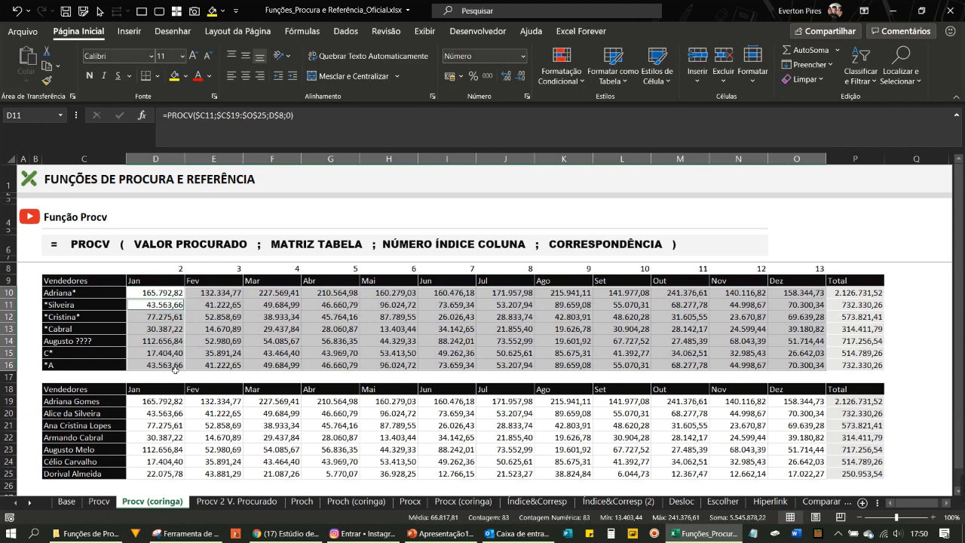
Select E10, draw a red arrow pointing at the first wildcard vendor names in column C, then clear it
{"action": "left_click", "coordinate": [228, 292]}
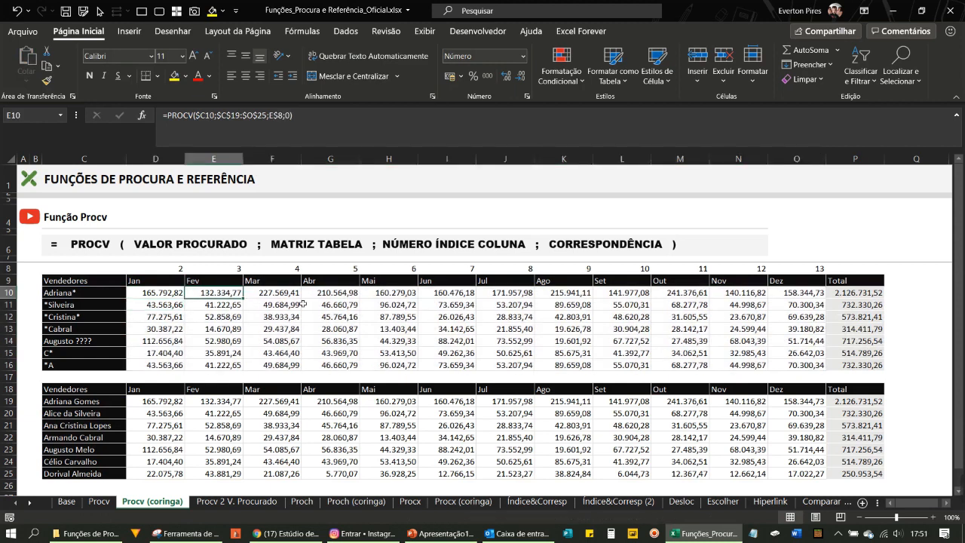
{"action": "key", "text": "ctrl+alt+d"}
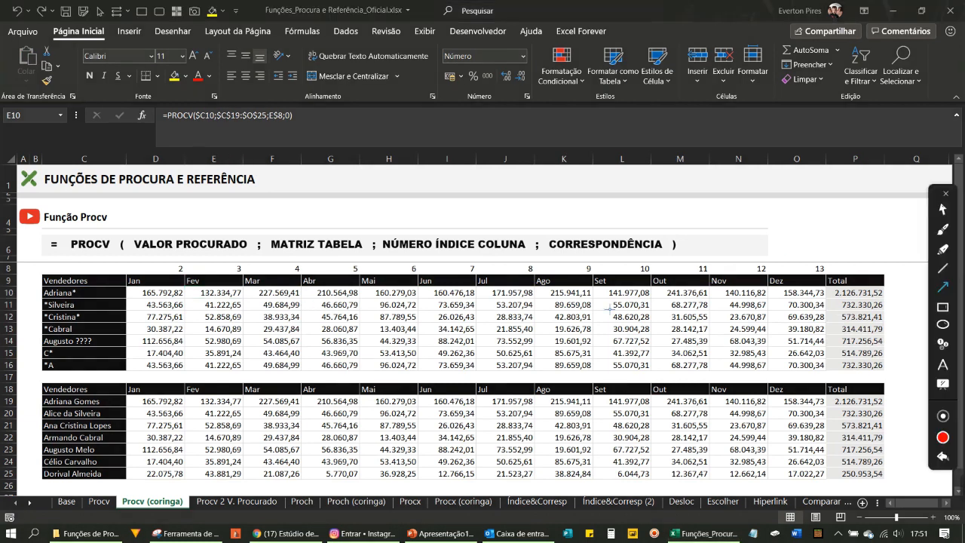
{"action": "mouse_move", "coordinate": [534, 306]}
{"action": "left_mouse_down"}
{"action": "mouse_move", "coordinate": [113, 306]}
{"action": "mouse_move", "coordinate": [100, 349]}
{"action": "mouse_move", "coordinate": [45, 306]}
{"action": "mouse_move", "coordinate": [98, 401]}
{"action": "mouse_move", "coordinate": [110, 459]}
{"action": "mouse_move", "coordinate": [43, 340]}
{"action": "mouse_move", "coordinate": [106, 300]}
{"action": "left_mouse_up"}
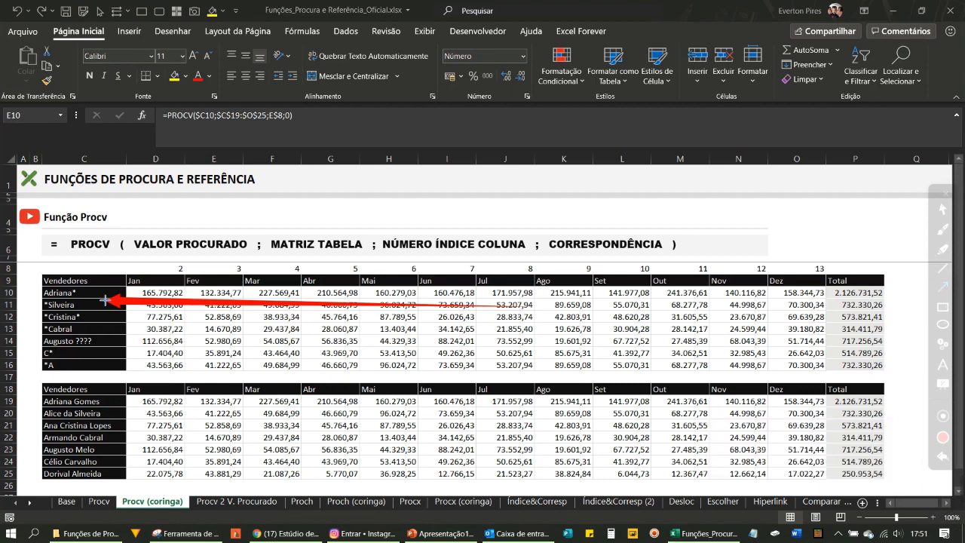
{"action": "key", "text": "Escape"}
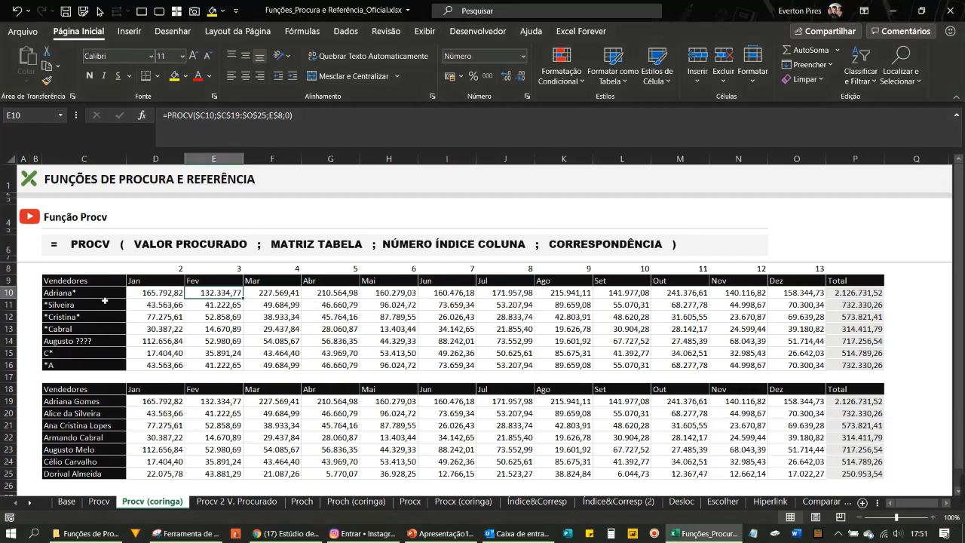